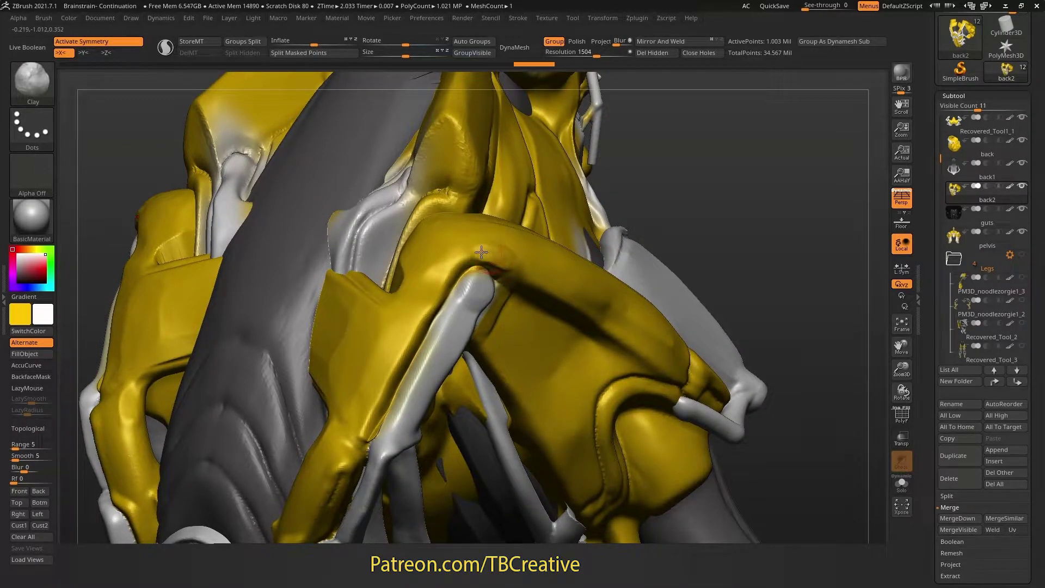
- Undo the recent Clay strokes on the yellow ridge above the grey shoulder strut
mouse_move(478, 253)
mouse_down()
mouse_move(507, 254)
mouse_move(464, 258)
mouse_move(446, 272)
mouse_move(472, 248)
mouse_up()
key(ctrl+z)
right_drag(511, 260, 528, 210)
key(ctrl+z)
key(ctrl+z)
key(ctrl+z)
key(ctrl+z)
key(ctrl+z)
right_drag(461, 239, 466, 246)
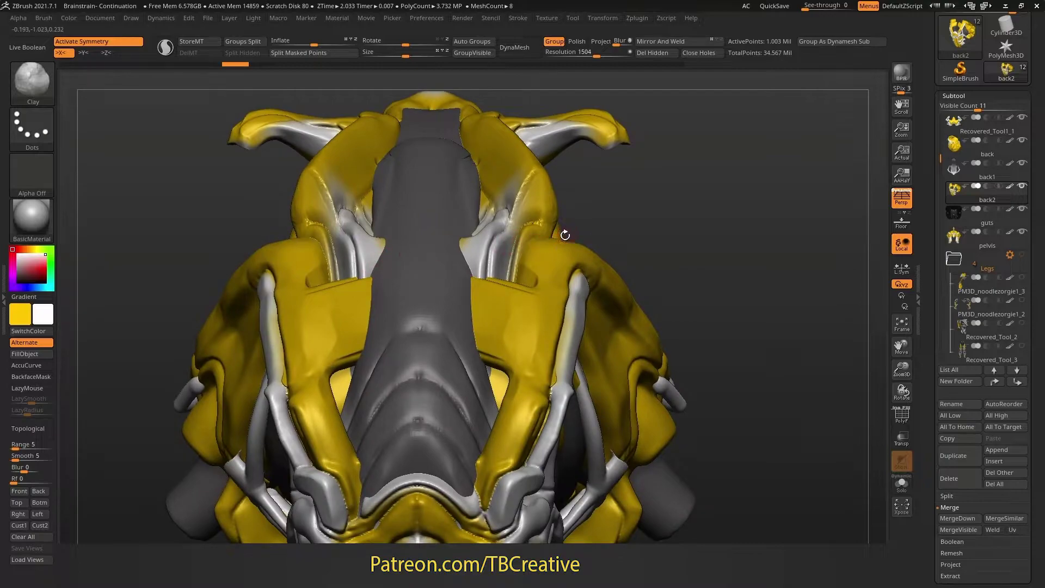
- Reshape the outline of the yellow shoulder armor on back2 with the Move brush
key(b)
key(i)
key(n)
right_drag(569, 250, 553, 272)
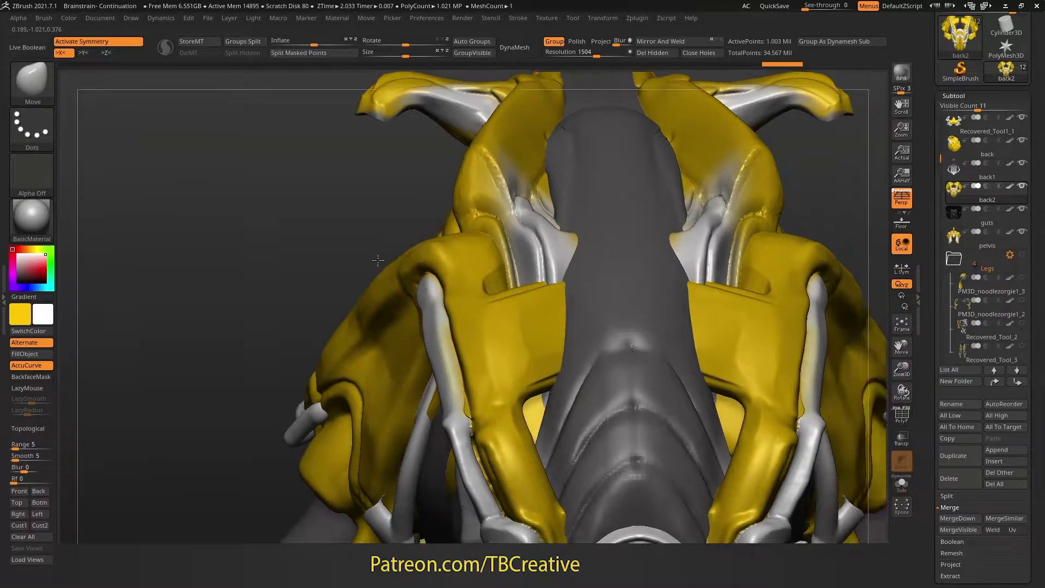
alt+drag(326, 269, 280, 285)
drag(778, 245, 653, 250)
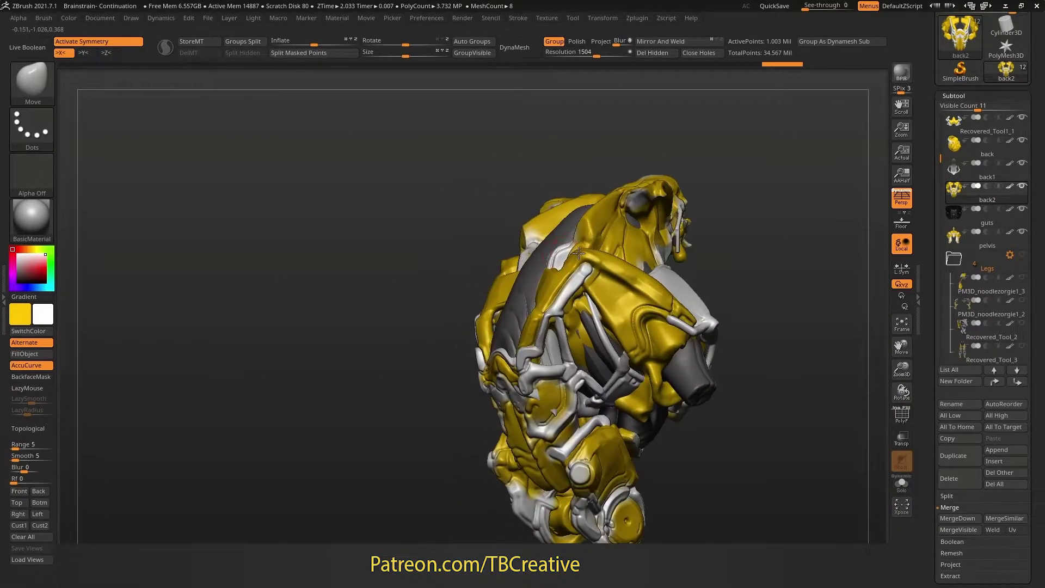
- Flatten the top of the yellow shoulder ridge above the grey strut with the hPolish brush
ctrl+right_drag(576, 253, 626, 261)
key(b)
key(h)
key(p)
drag(626, 261, 661, 264)
right_drag(662, 264, 602, 241)
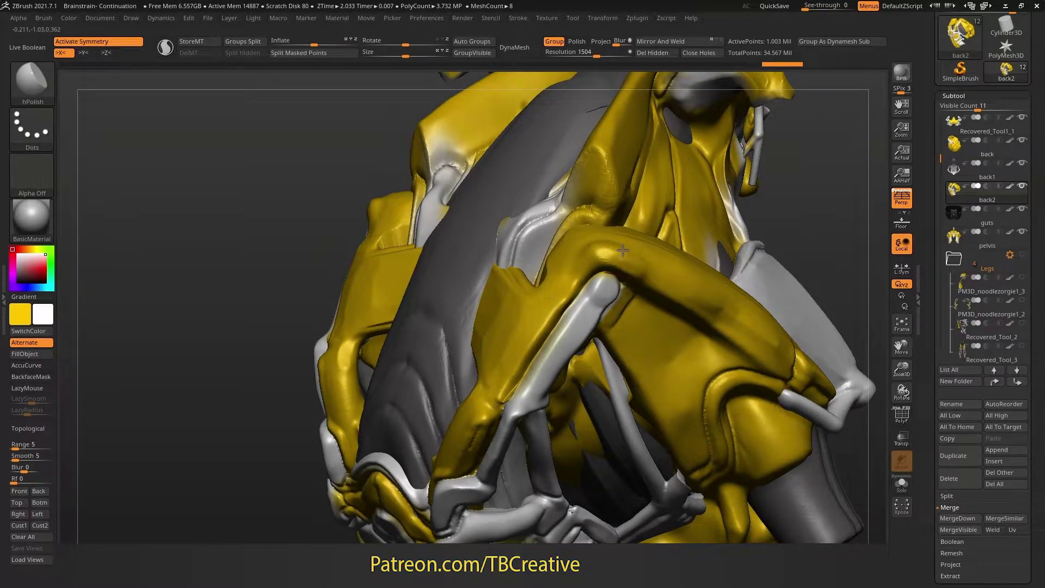
mouse_move(601, 264)
right_down()
mouse_move(567, 240)
mouse_move(611, 244)
mouse_move(574, 247)
mouse_move(618, 238)
mouse_move(616, 217)
mouse_move(615, 239)
mouse_move(589, 250)
mouse_move(599, 238)
right_up()
- Pull the inner edge of the yellow shoulder ridge inward beside the spine with the Move brush
key(b)
key(m)
key(v)
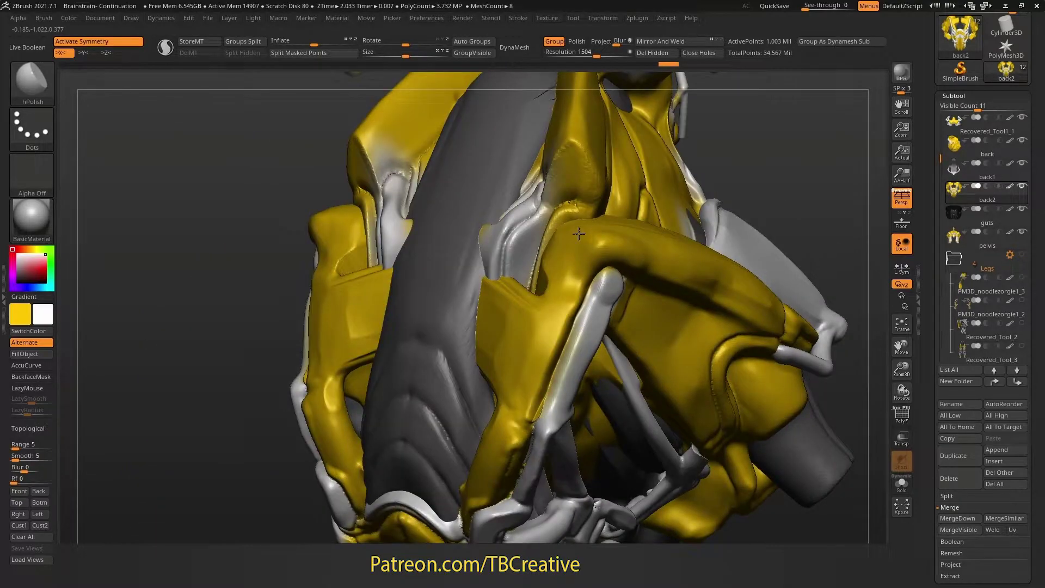
key(b)
key(m)
key(v)
drag(575, 212, 560, 209)
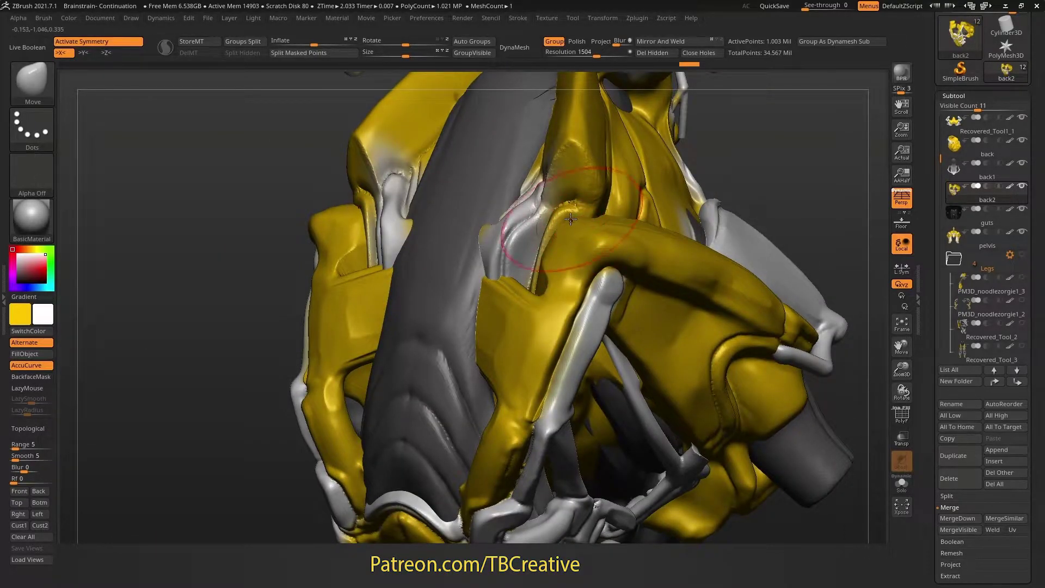
- Refine the surface and contour of the yellow shoulder ridge with the hPolish and Move brushes
mouse_move(597, 219)
right_down()
mouse_move(588, 232)
mouse_move(645, 238)
right_up()
key(b)
key(h)
key(p)
key(b)
key(m)
key(v)
drag(646, 238, 598, 221)
mouse_move(599, 221)
right_down()
mouse_move(599, 188)
mouse_move(519, 212)
mouse_move(566, 197)
mouse_move(528, 222)
mouse_move(562, 203)
right_up()
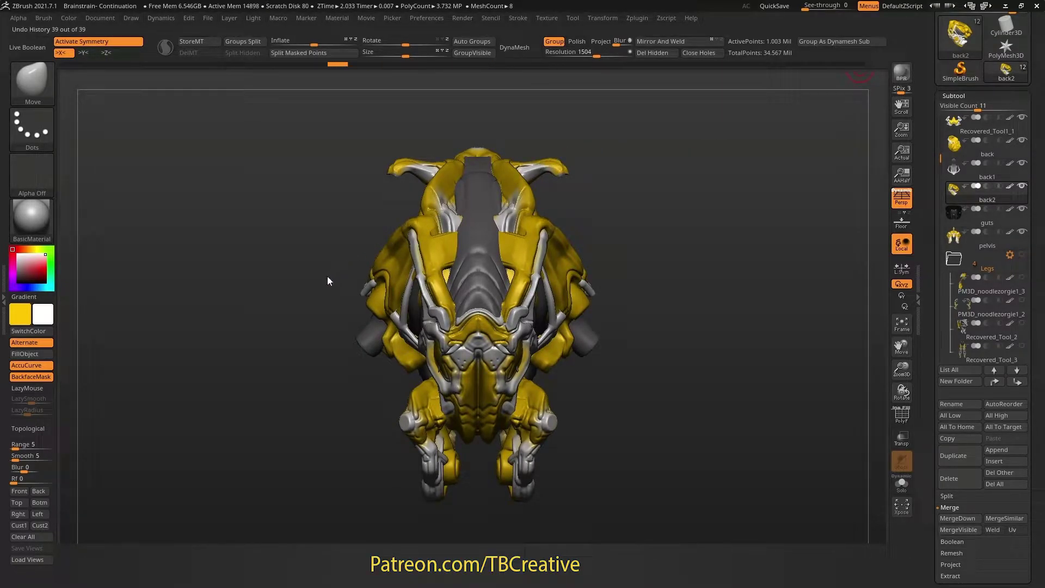
- Scrub back and forth through the undo history to compare earlier and current versions of the back armor
key(ctrl+z)
key(ctrl+z)
key(ctrl+z)
key(ctrl+z)
key(ctrl+z)
key(ctrl+z)
key(ctrl+z)
key(ctrl+z)
key(ctrl+z)
key(ctrl+z)
key(ctrl+z)
key(ctrl+z)
key(ctrl+z)
key(ctrl+z)
key(ctrl+z)
key(ctrl+z)
key(ctrl+z)
key(ctrl+z)
key(ctrl+z)
key(ctrl+z)
mouse_move(319, 64)
mouse_down()
mouse_move(133, 135)
mouse_move(210, 98)
mouse_up()
drag(647, 62, 922, 82)
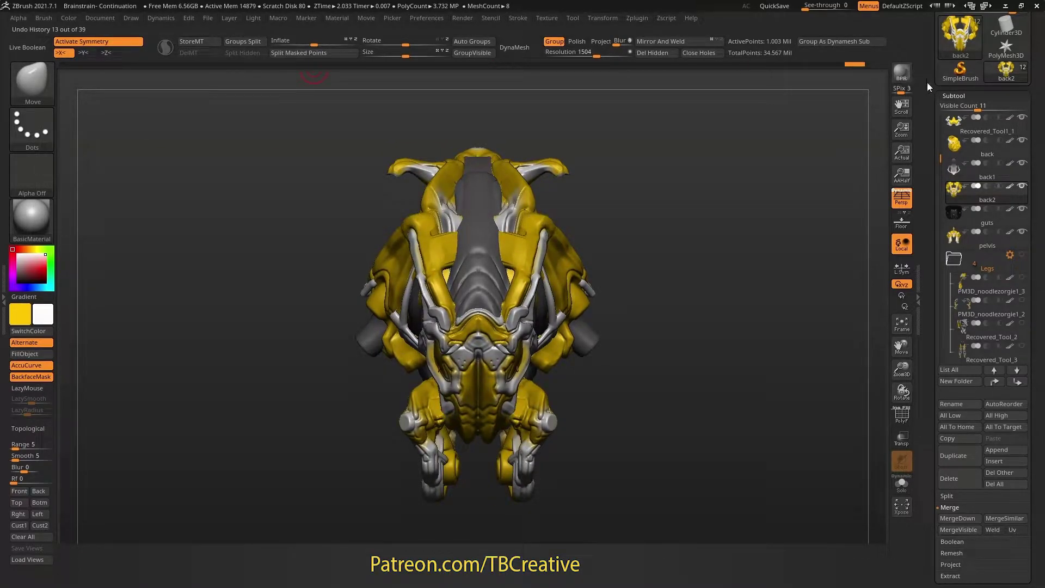
- Adjust the brush size and push the yellow shoulder ridge's silhouette into shape with the Move brush
mouse_move(436, 199)
right_down()
mouse_move(421, 201)
mouse_move(450, 240)
right_up()
key(s)
drag(430, 226, 429, 207)
mouse_move(429, 207)
right_down()
mouse_move(452, 214)
mouse_move(393, 206)
right_up()
key(ctrl+b)
drag(394, 207, 388, 216)
mouse_move(403, 219)
right_down()
mouse_move(379, 229)
mouse_move(390, 237)
right_up()
drag(397, 252, 400, 289)
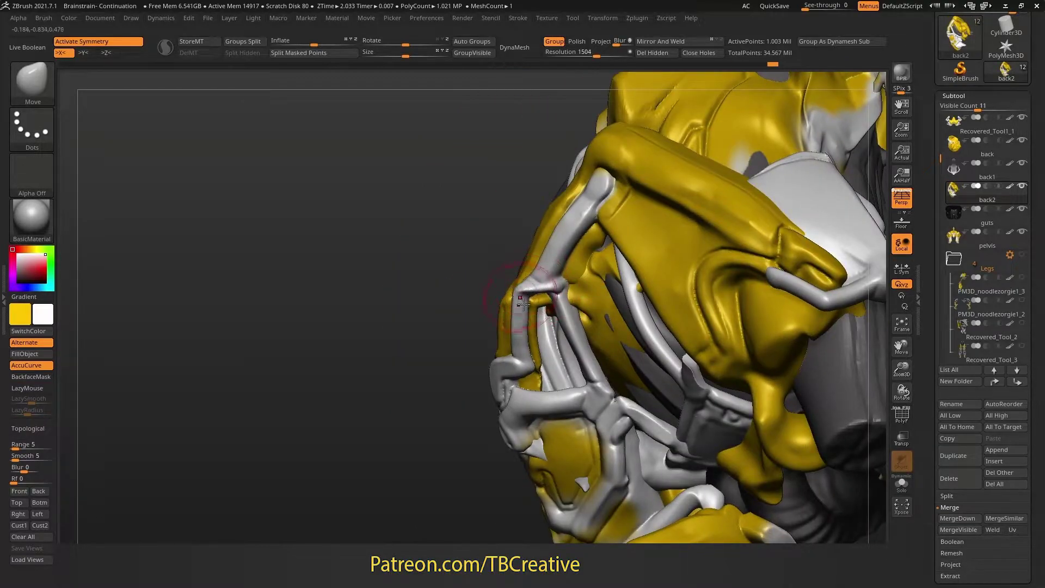
- Reshape the back armor around the shoulder struts and taper the yellow panels flanking the spine with the Move brush
drag(517, 373, 526, 370)
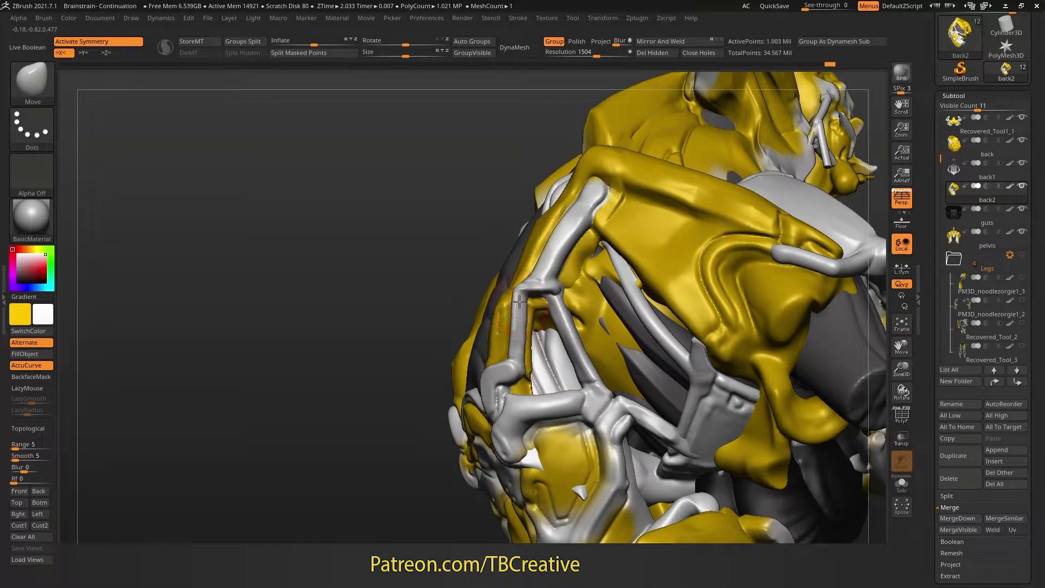
right_drag(522, 327, 568, 313)
mouse_move(504, 326)
mouse_down()
mouse_move(503, 342)
mouse_move(485, 339)
mouse_up()
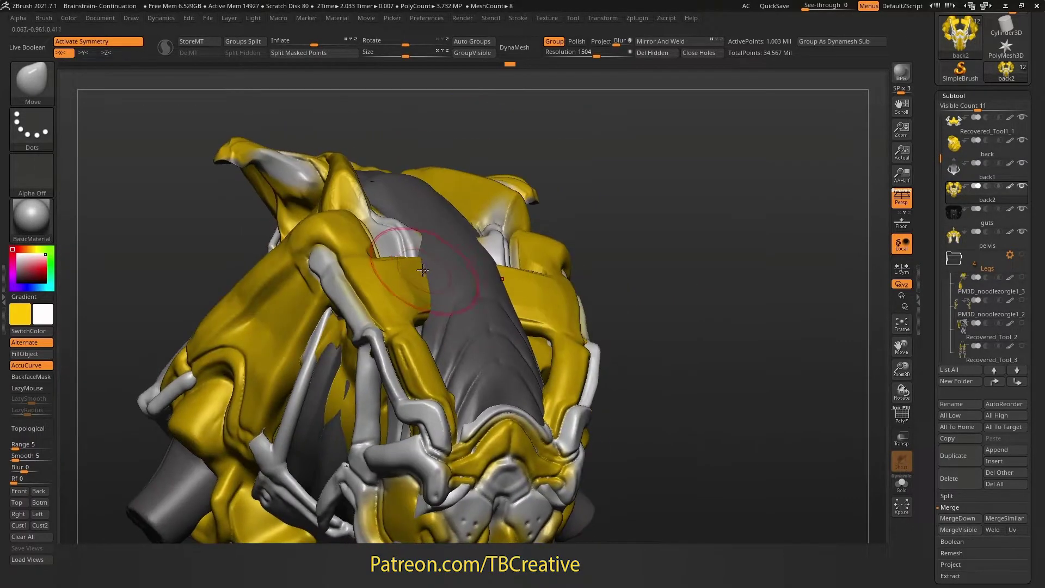
right_drag(430, 283, 434, 289)
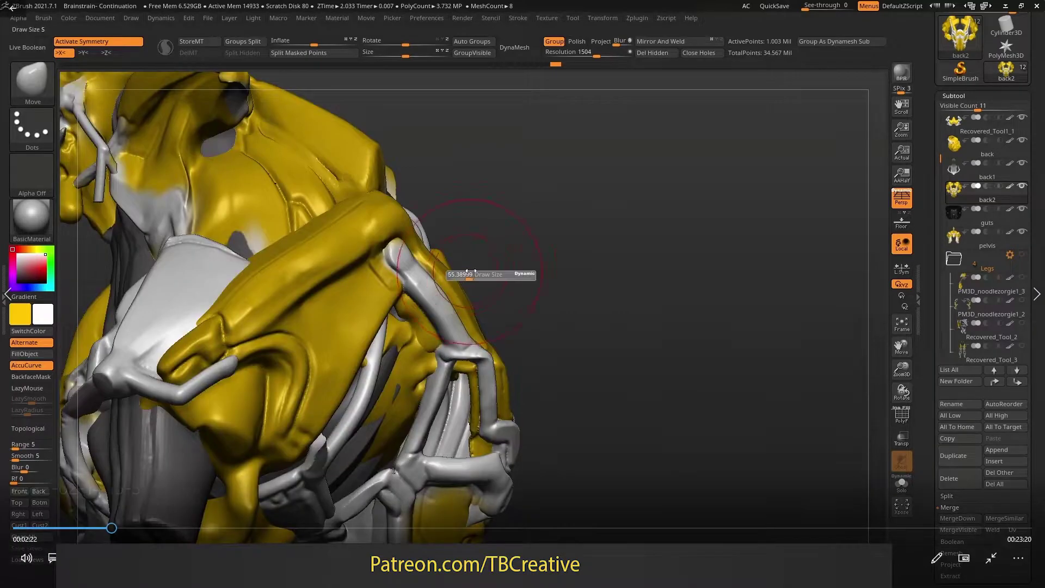
mouse_move(351, 469)
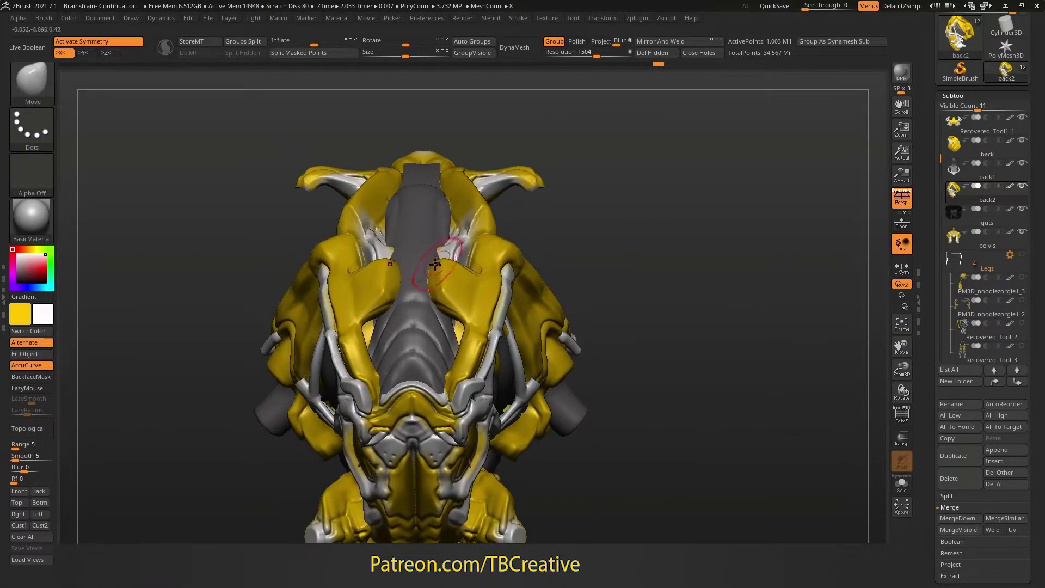
ctrl+right_drag(512, 289, 400, 326)
- Select the back1 subtool and adjust the sides of the dark upper spine with the Move brush
alt+right_drag(362, 260, 417, 273)
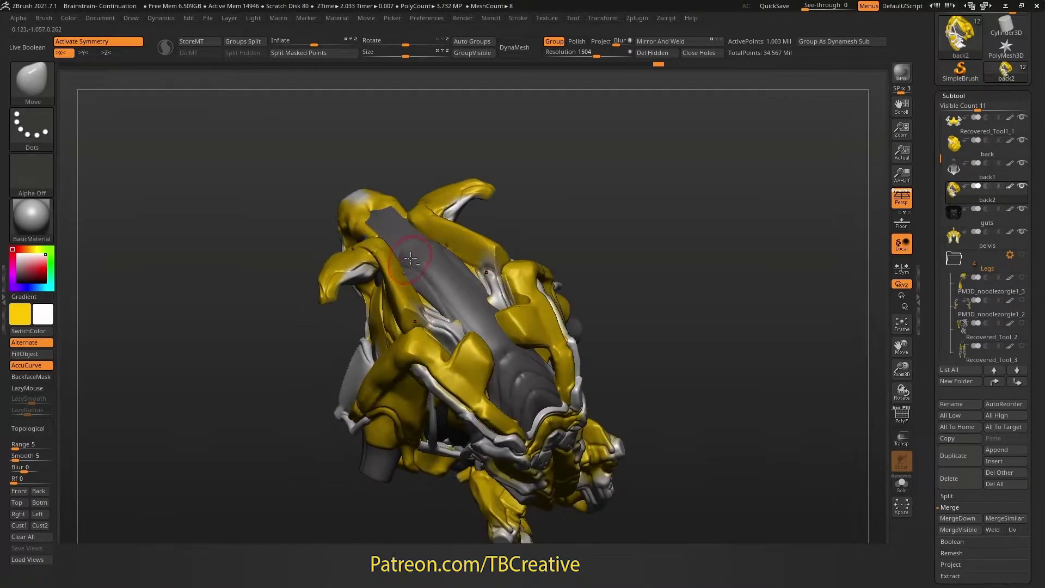
alt+click(423, 279)
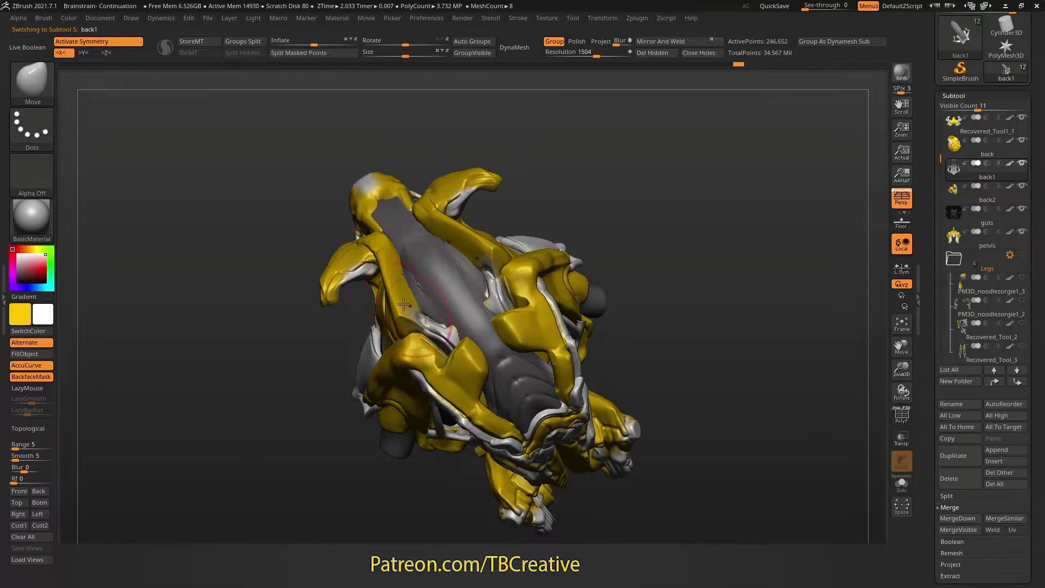
mouse_move(424, 272)
right_down()
mouse_move(426, 253)
mouse_move(399, 238)
mouse_move(390, 251)
right_up()
key(s)
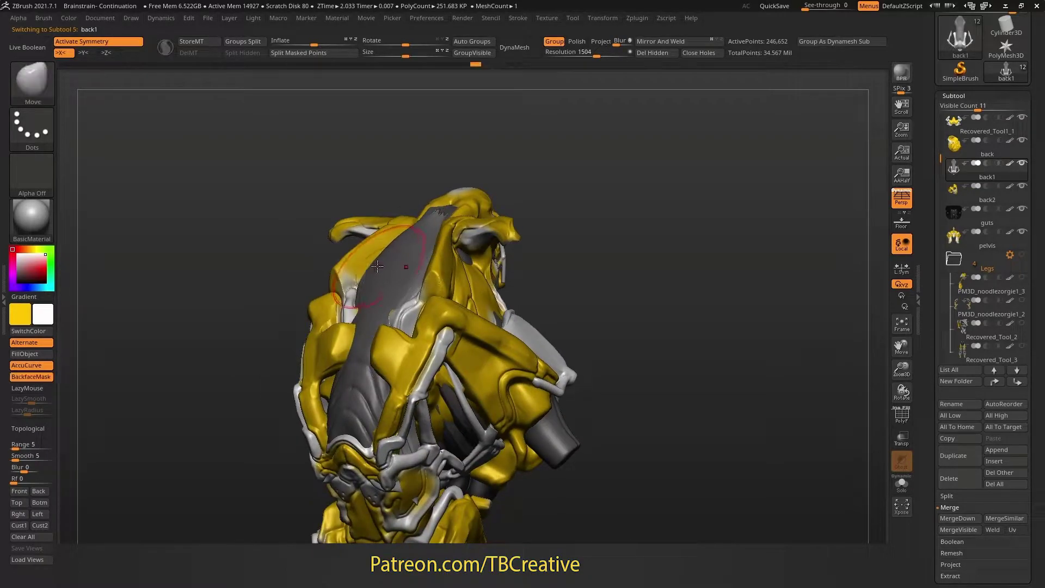
drag(390, 251, 387, 249)
right_drag(387, 249, 405, 232)
drag(406, 229, 408, 224)
right_drag(407, 224, 407, 237)
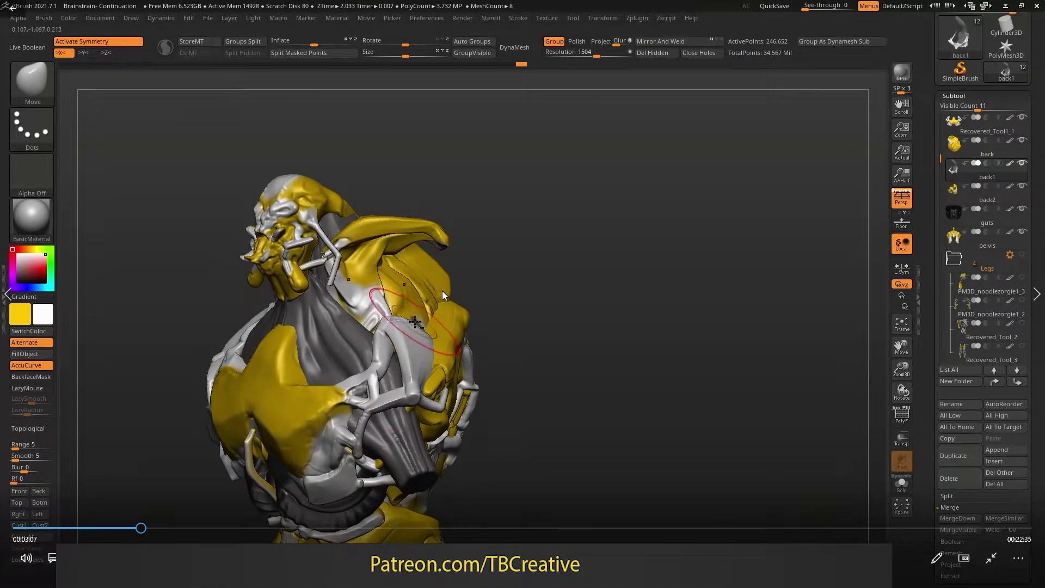
click(132, 528)
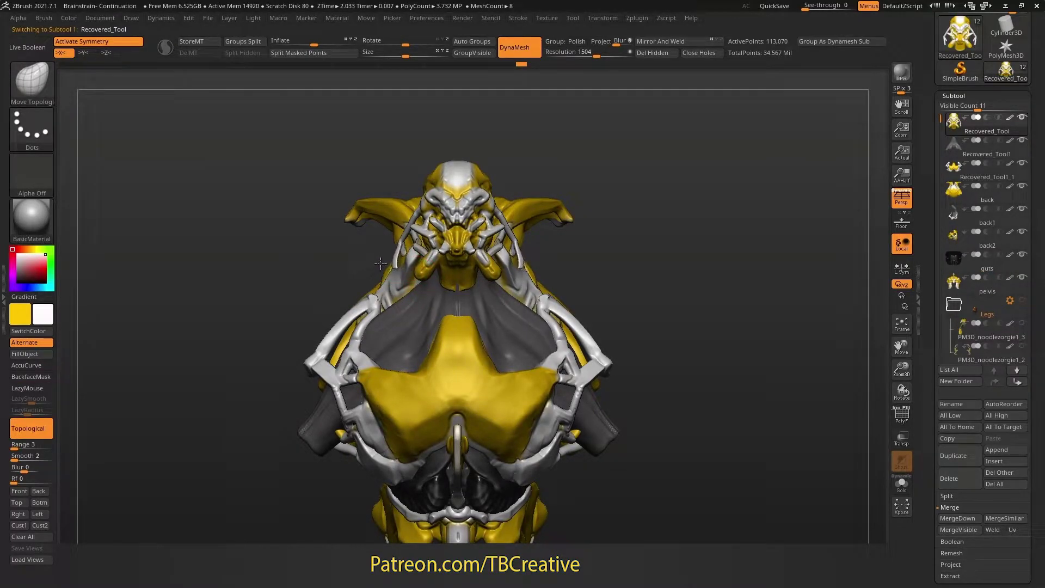
- Hide the thin dark tubes hanging from the sides of the head on Recovered_Tool and delete the hidden geometry
mouse_move(381, 250)
mouse_down()
mouse_move(340, 284)
mouse_move(369, 245)
mouse_move(358, 245)
mouse_up()
mouse_move(357, 245)
right_down()
mouse_move(414, 221)
mouse_move(411, 158)
right_up()
mouse_move(420, 166)
ctrl+alt+shift+mouse_down()
mouse_move(369, 250)
mouse_move(376, 256)
ctrl+alt+shift+mouse_up()
right_drag(375, 255, 413, 218)
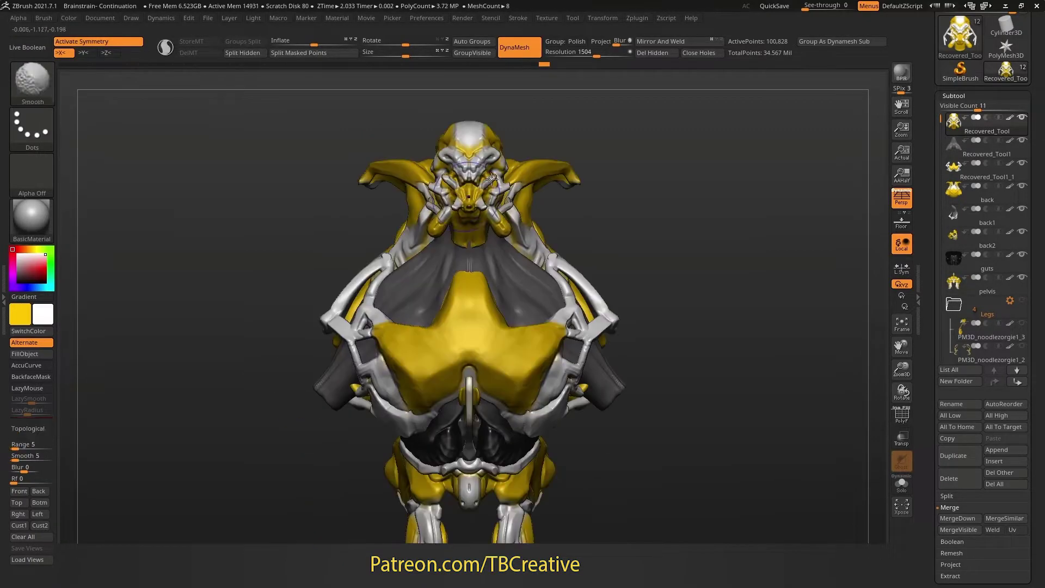
click(668, 54)
- Smooth the side of the head where the tubes were removed and choose the TrimDynamic brush
right_drag(544, 175, 478, 166)
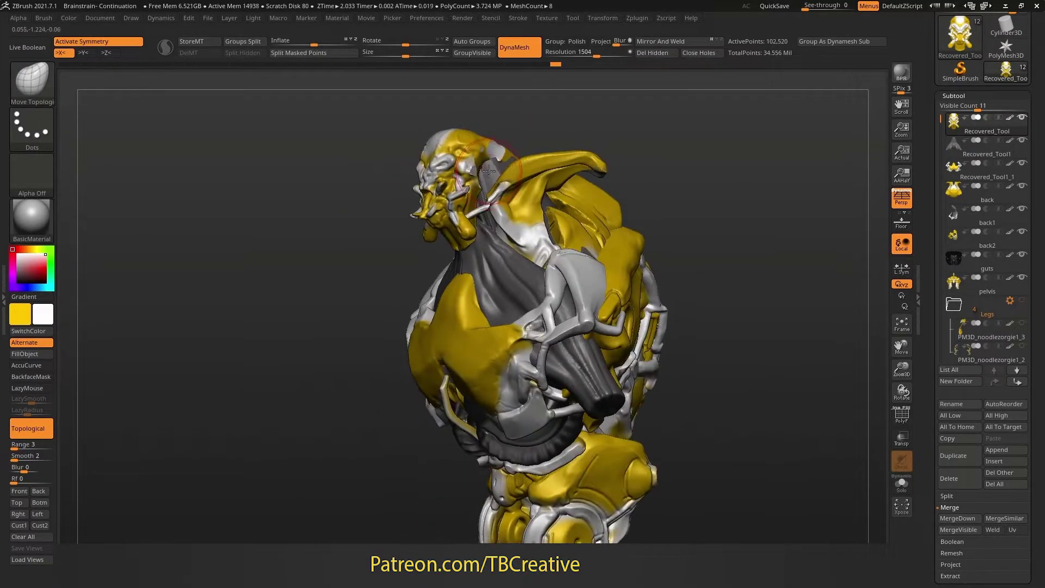
shift+drag(478, 166, 474, 164)
key(b)
key(t)
key(d)
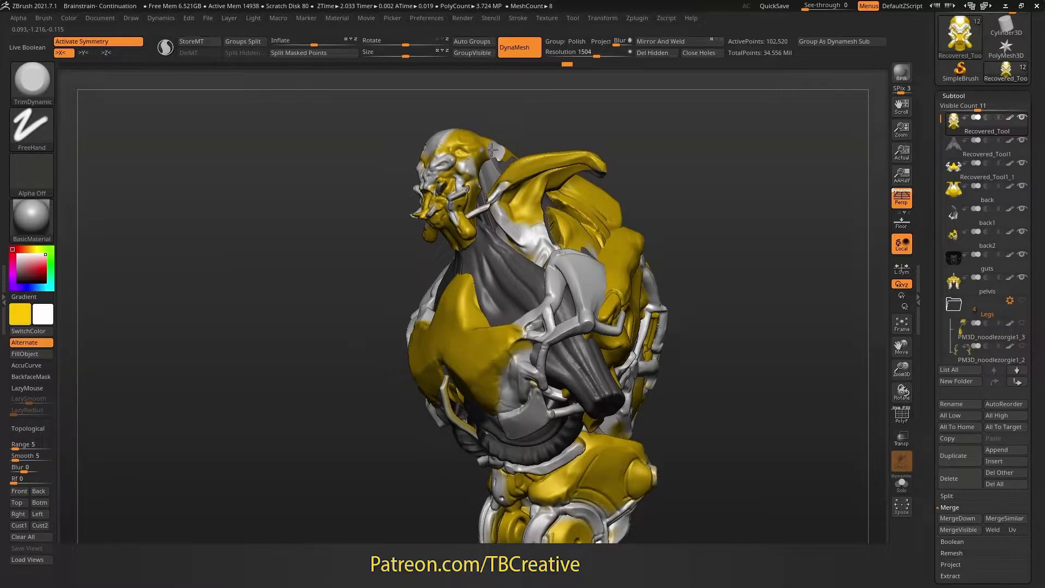
right_drag(489, 166, 430, 234)
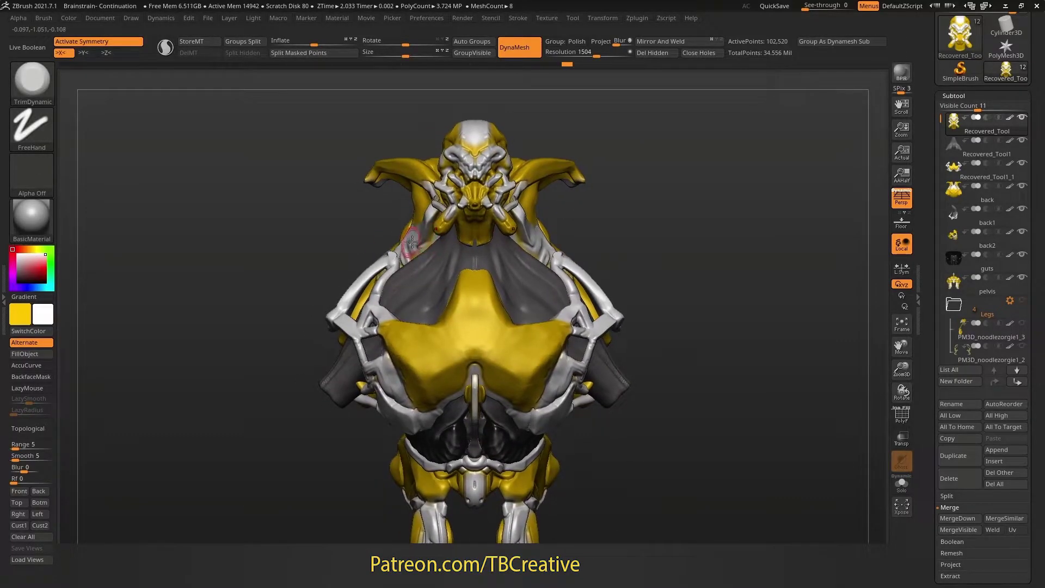
- Select the back subtool and reshape the grey and yellow neck supports beside the head with the Move brush
key(b)
key(m)
key(v)
alt+click(408, 240)
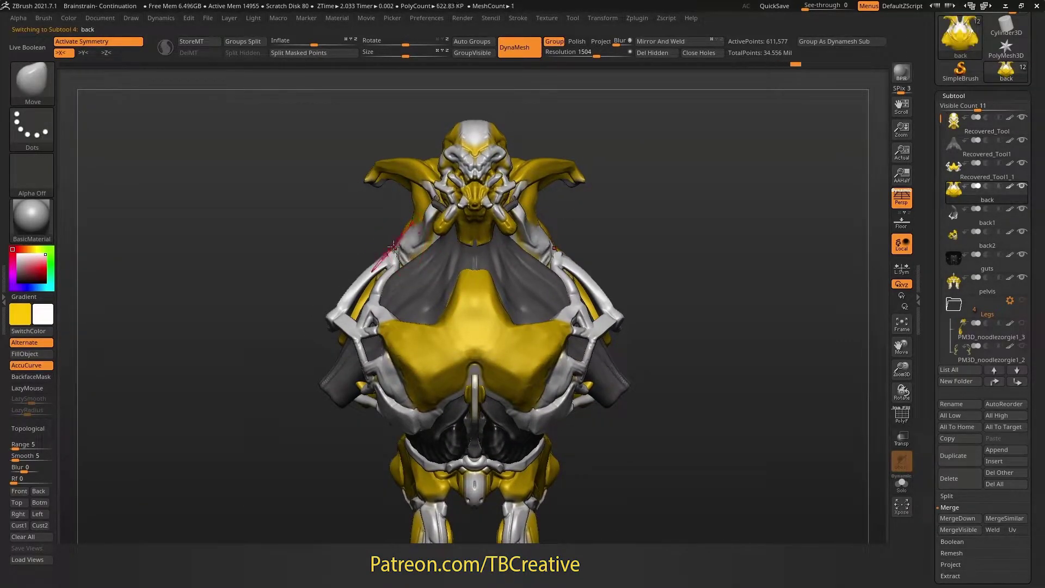
mouse_move(412, 247)
right_down()
mouse_move(479, 237)
mouse_move(387, 245)
mouse_move(420, 242)
right_up()
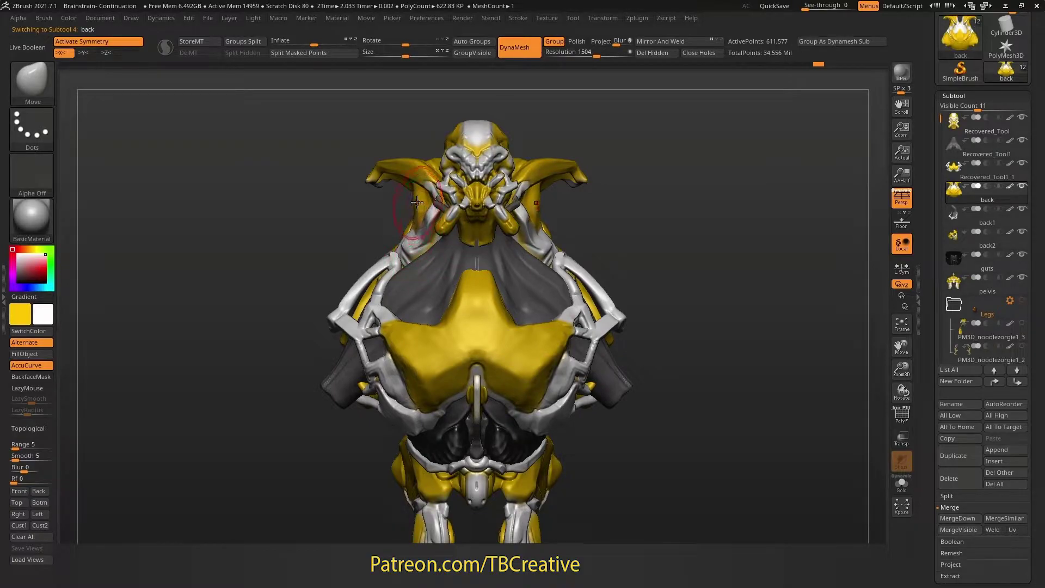
ctrl+right_drag(438, 202, 455, 240)
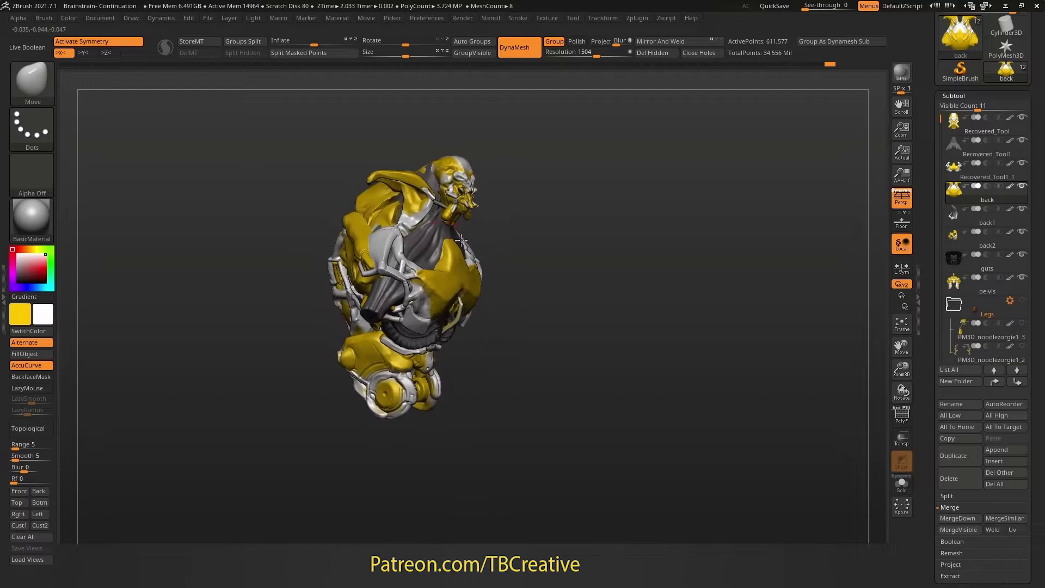
- Frame the model and select the Recovered_Tool1_1 chest plate subtool with the hPolish brush active
key(f)
key(b)
key(h)
key(p)
alt+click(464, 271)
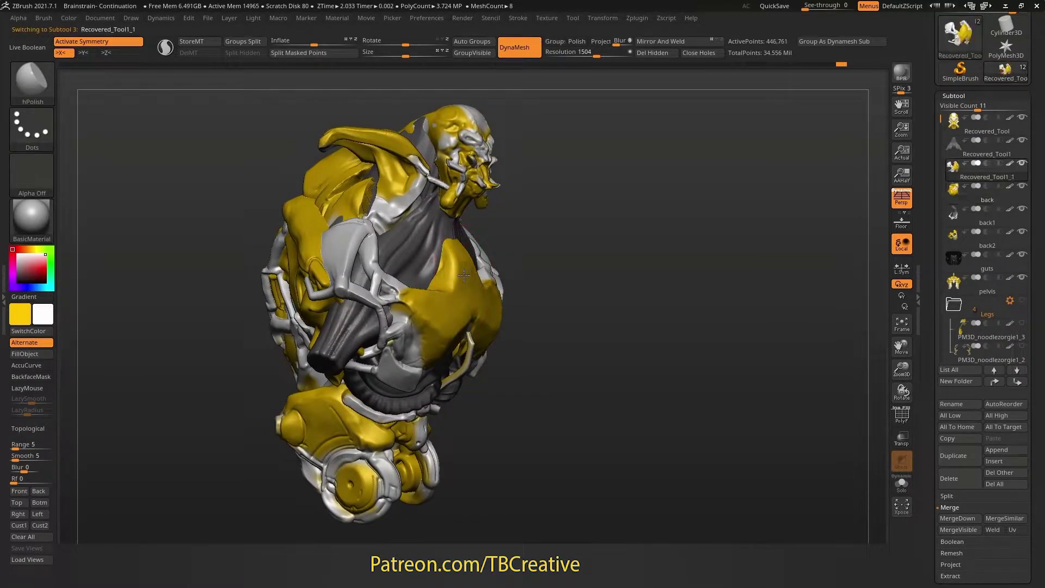
mouse_move(459, 254)
right_down()
mouse_move(393, 257)
mouse_move(406, 247)
right_up()
- Select the Recovered_Tool1 subtool and reshape the dark chest muscles below the neck with the Move brush
alt+click(393, 257)
key(b)
key(m)
key(v)
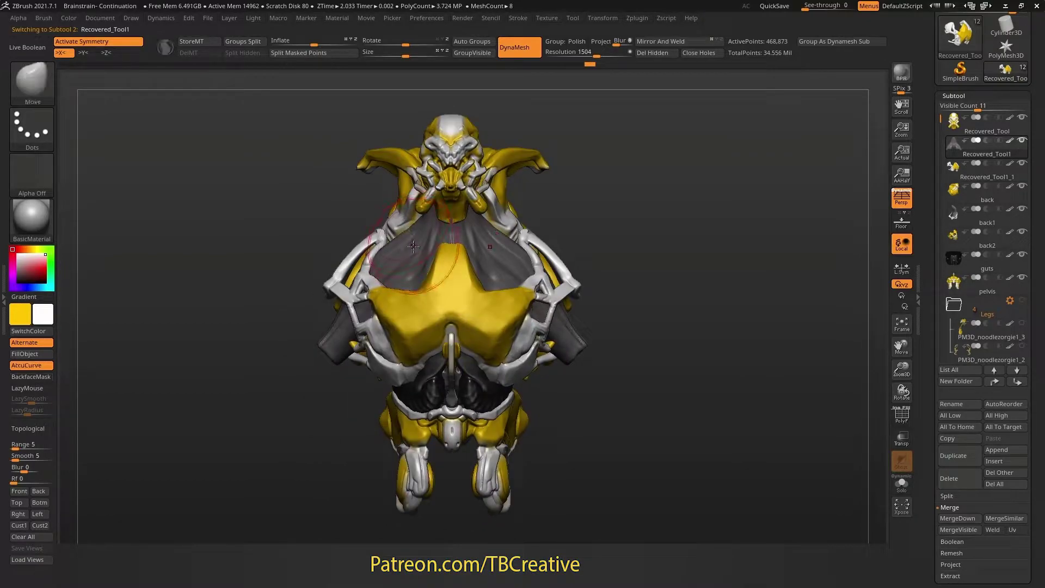
mouse_move(403, 230)
right_down()
mouse_move(385, 248)
mouse_move(414, 219)
right_up()
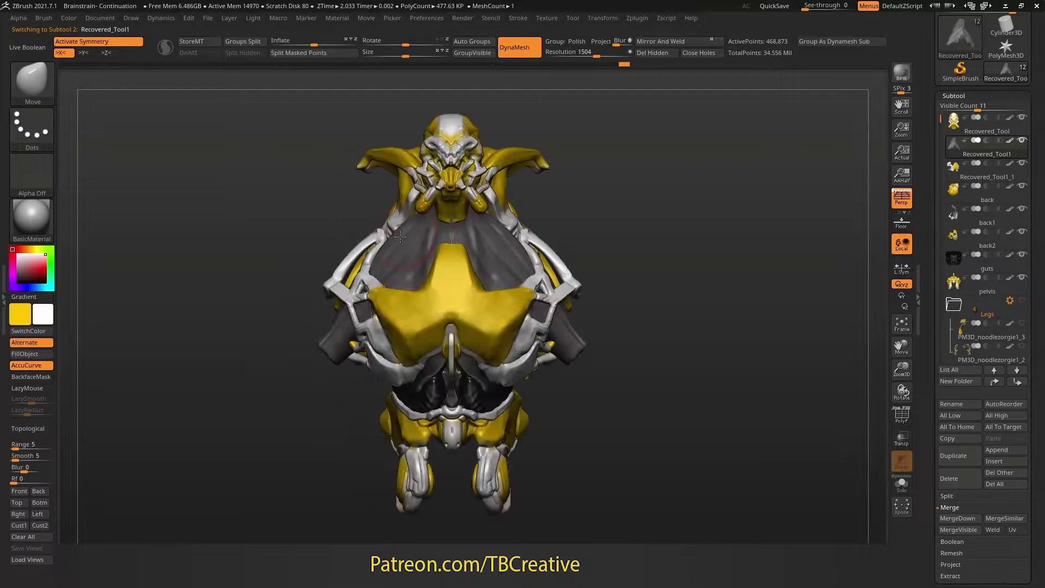
right_drag(476, 208, 466, 225)
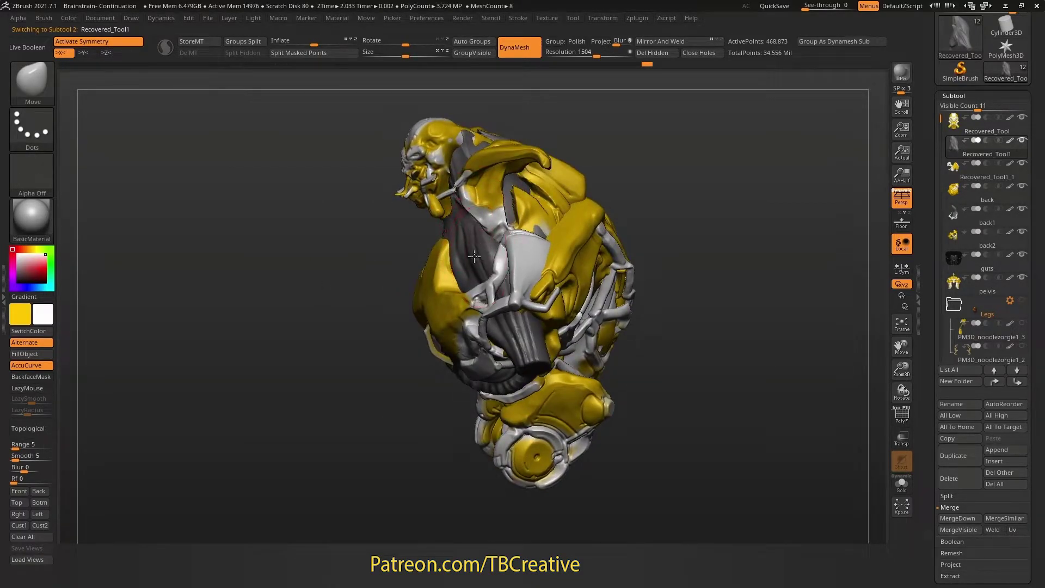
- Nudge the outer edge of the dark chest muscles with the Move brush while the Legs folder is temporarily shown
right_drag(471, 287, 696, 271)
click(1022, 300)
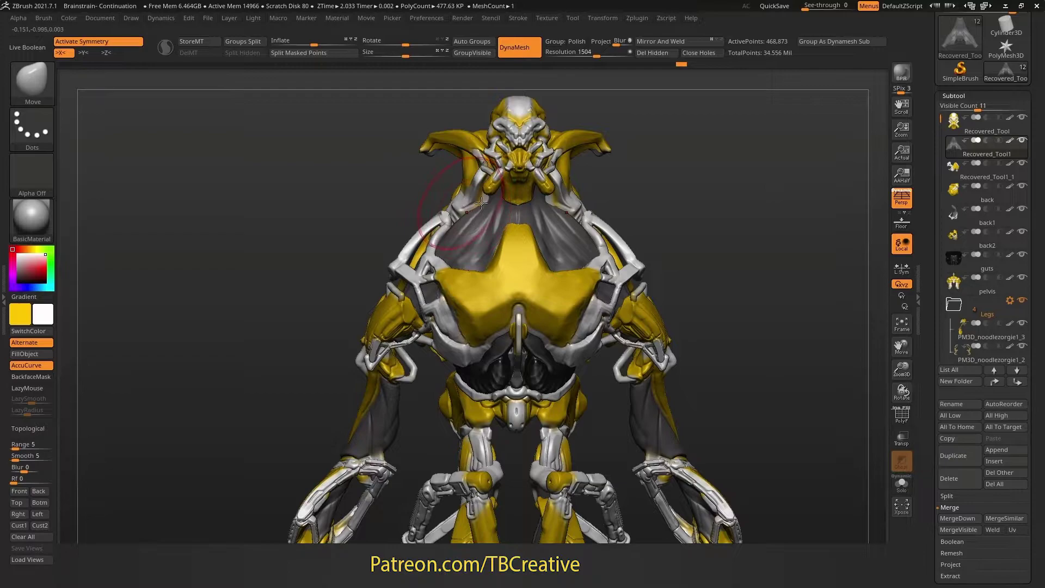
right_drag(480, 203, 520, 205)
drag(434, 204, 428, 199)
mouse_move(425, 200)
right_down()
mouse_move(465, 202)
mouse_move(449, 191)
right_up()
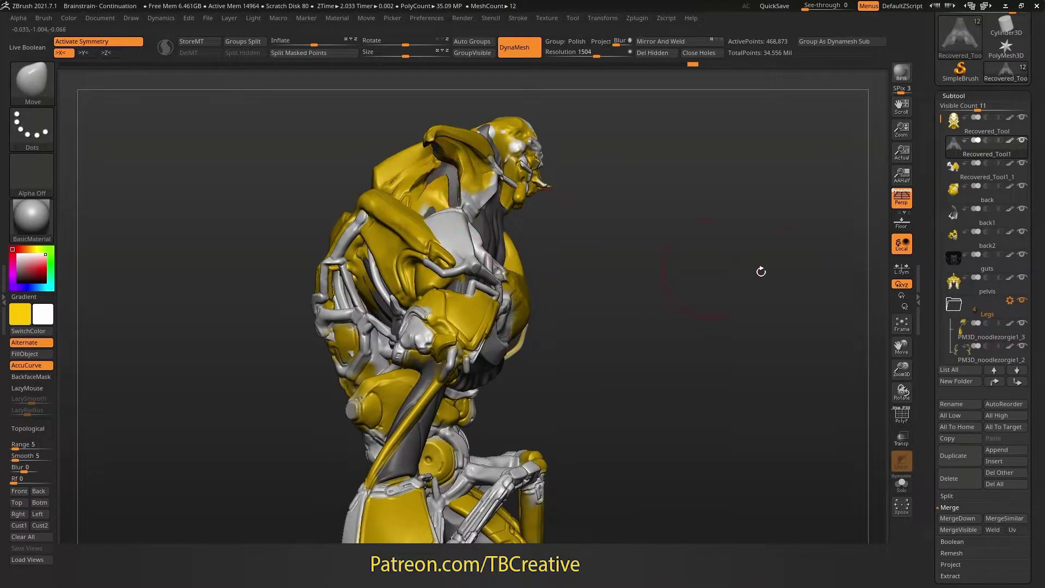
click(1022, 300)
- Select the Recovered_Tool1_1 subtool and reposition the upper ends of the grey shoulder struts with the Move brush
right_drag(468, 234, 444, 274)
alt+click(430, 226)
alt+click(443, 274)
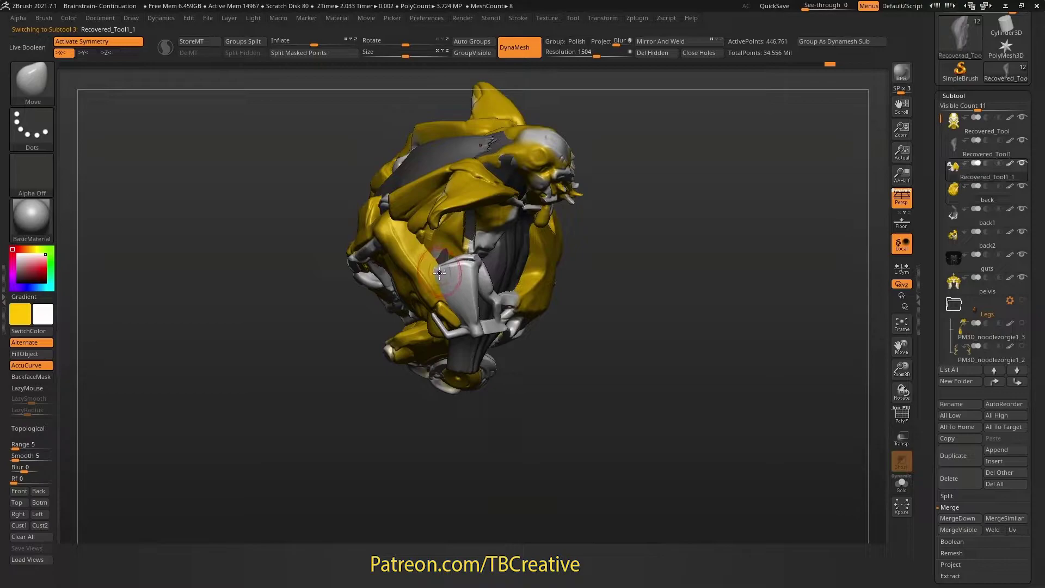
mouse_move(433, 253)
right_down()
mouse_move(430, 234)
mouse_move(426, 248)
right_up()
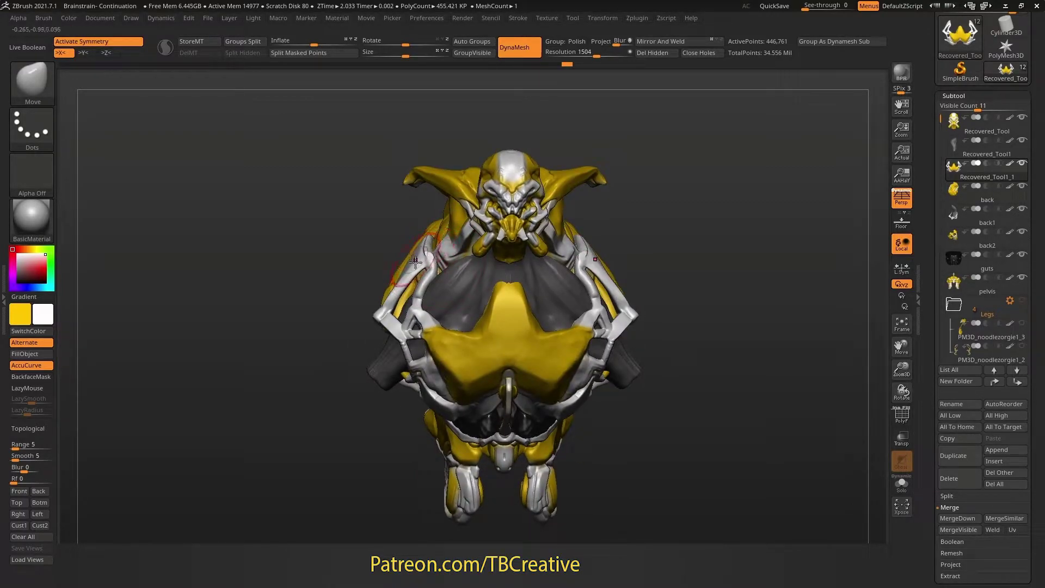
right_drag(408, 275, 404, 278)
drag(400, 278, 384, 270)
shift+right_drag(383, 270, 406, 276)
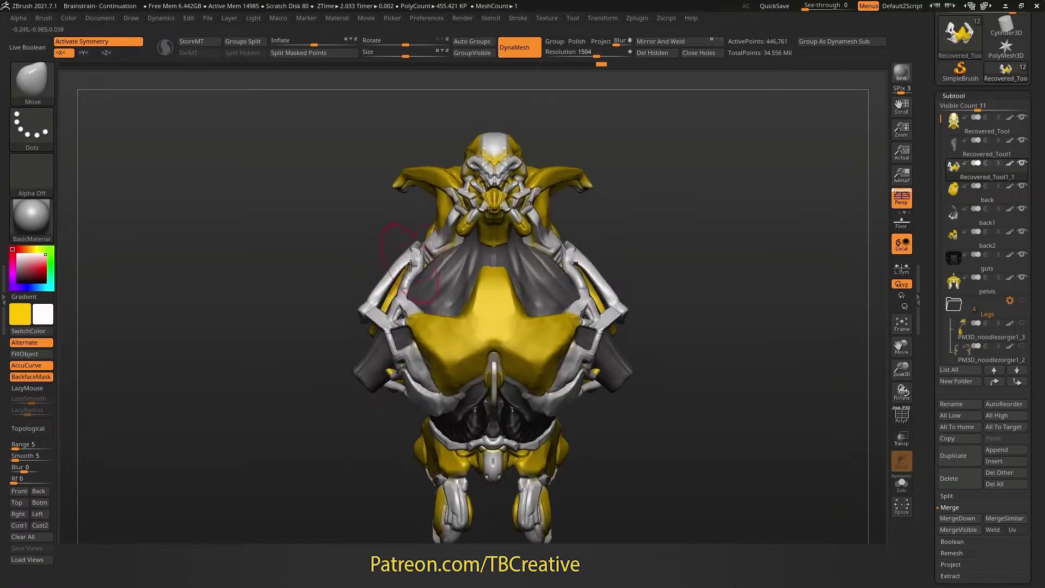
mouse_move(409, 280)
mouse_down()
mouse_move(385, 260)
mouse_move(414, 261)
mouse_move(403, 260)
mouse_up()
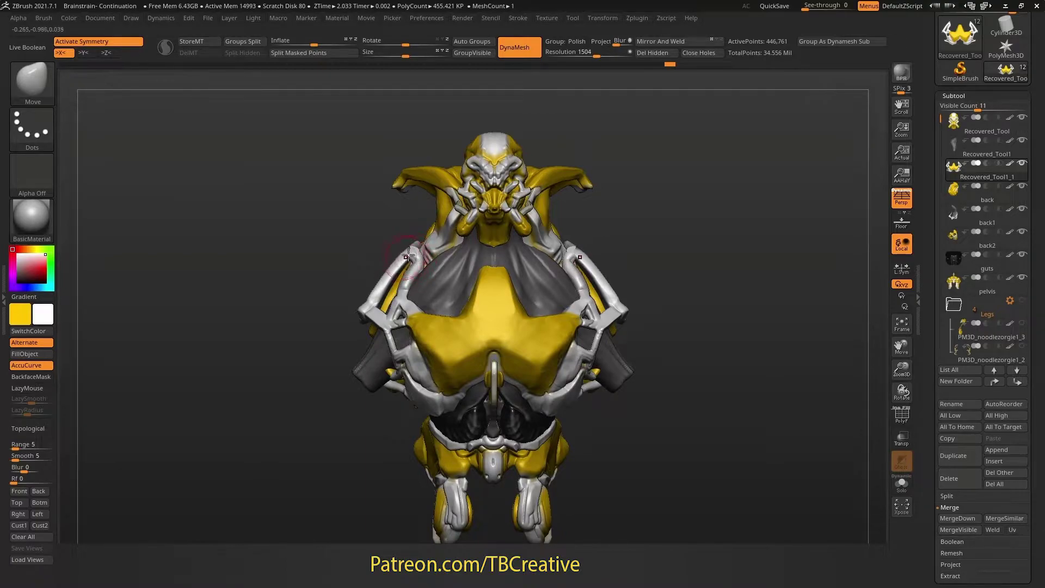
- Nudge the tops of the grey shoulder struts slightly with the Move brush, working from a steeper front view
right_drag(424, 249, 415, 278)
drag(416, 251, 413, 248)
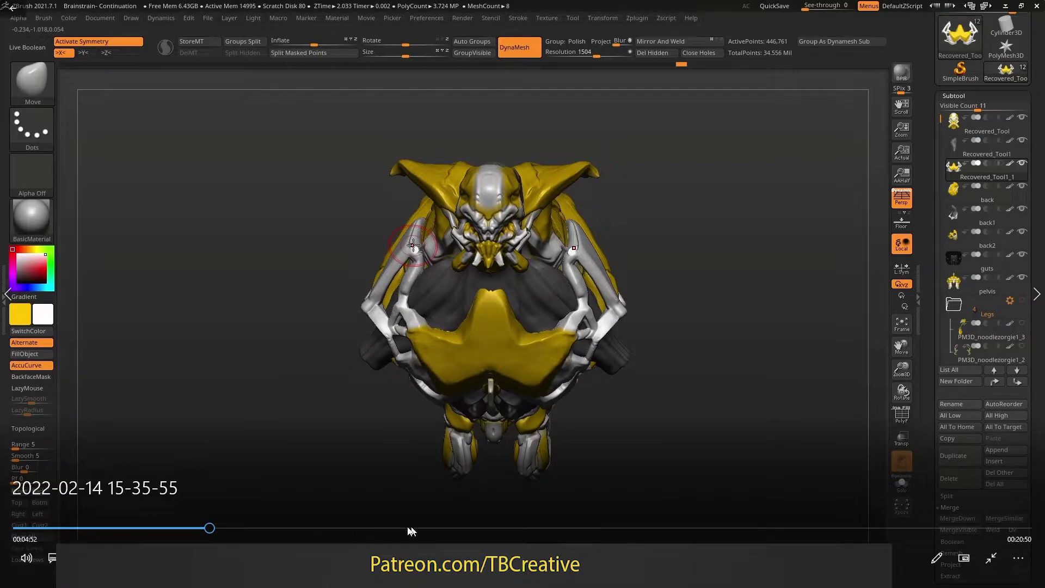
click(206, 529)
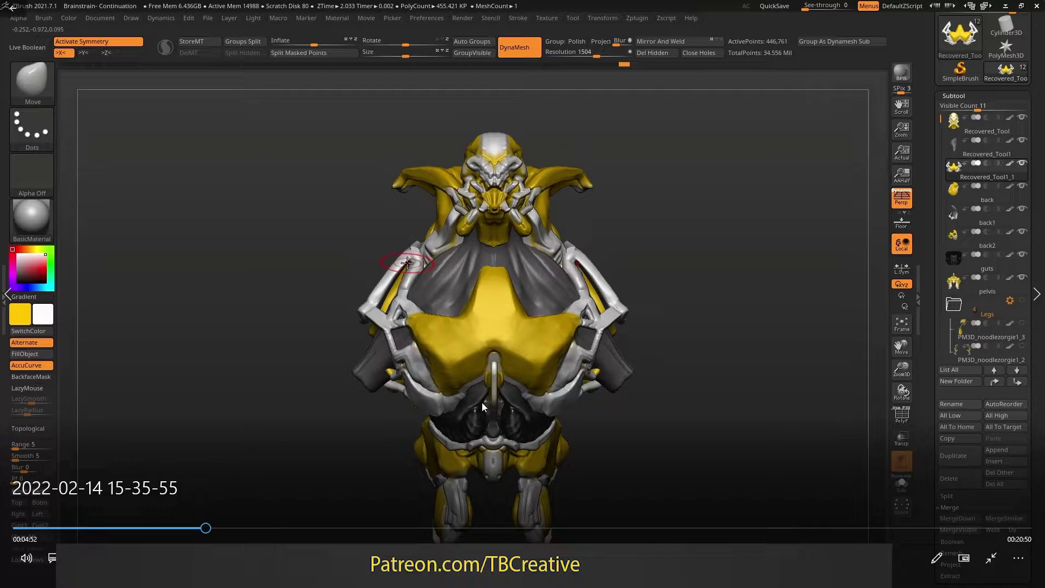
key(space)
key(space)
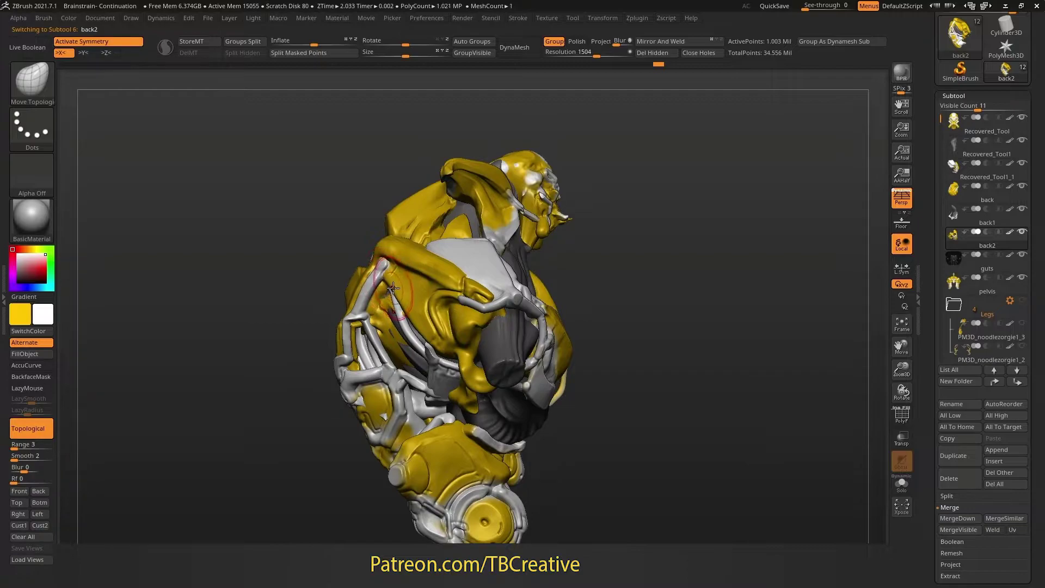
mouse_move(417, 303)
right_down()
mouse_move(384, 336)
mouse_move(425, 307)
mouse_move(459, 312)
right_up()
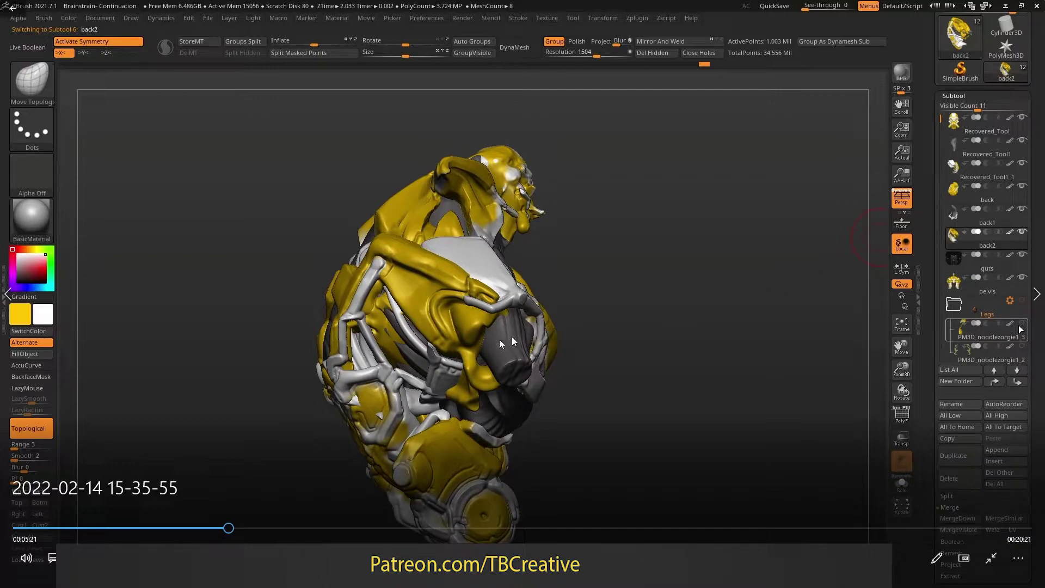
click(223, 528)
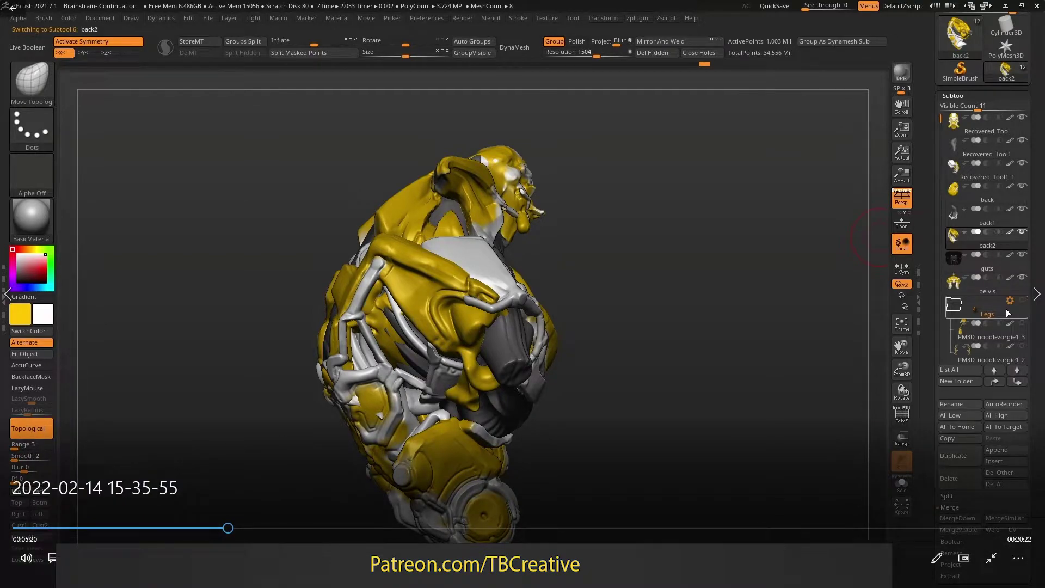
click(520, 558)
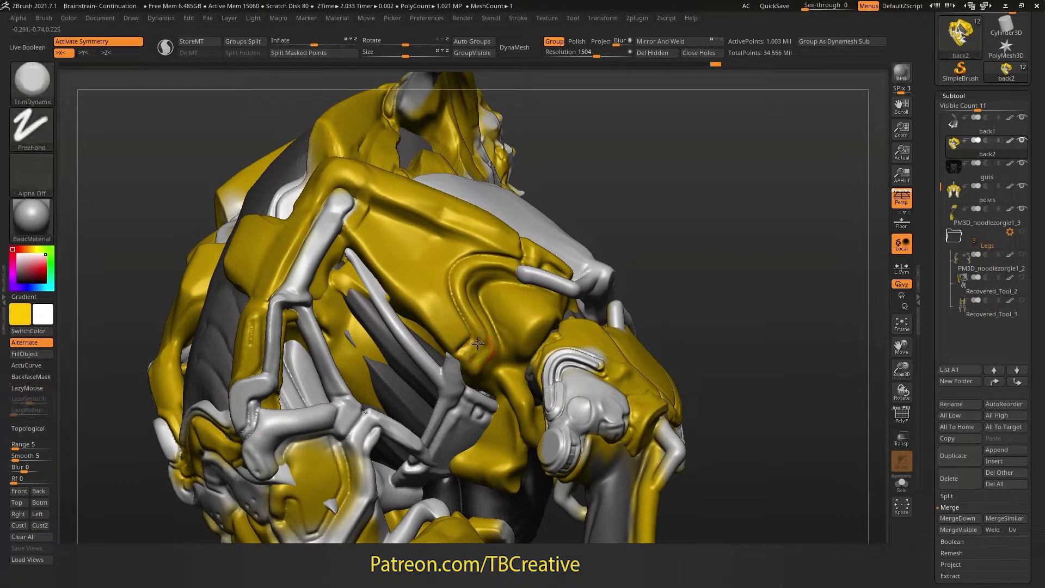
- Switch to the hPolish brush for the yellow shoulder armor of the back2 subtool
right_drag(454, 346, 440, 307)
key(b)
key(h)
key(p)
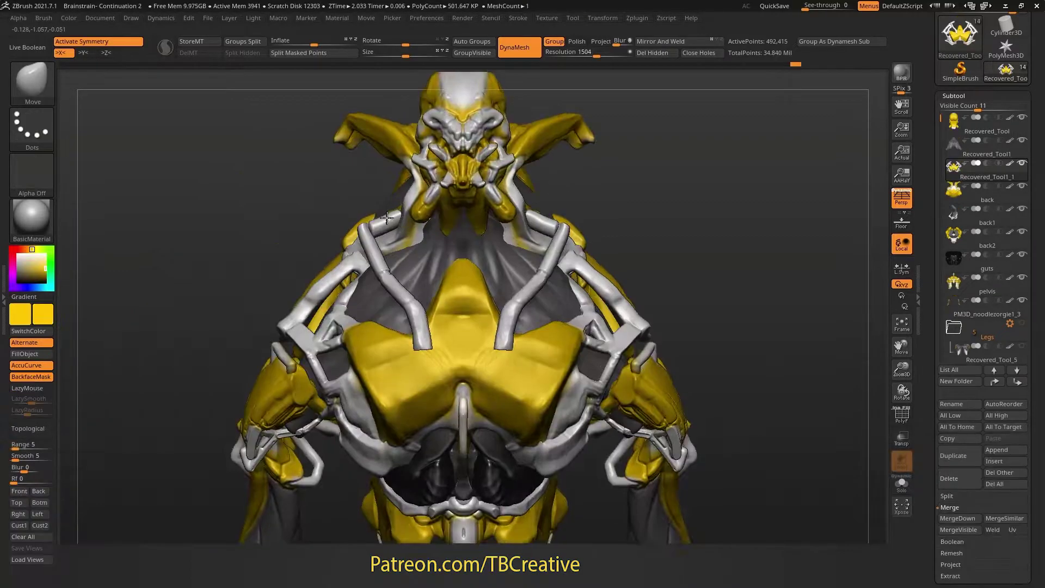
- Select the Recovered_Tool head subtool and remesh it with DynaMesh at resolution 1504
drag(429, 170, 427, 162)
drag(529, 165, 524, 173)
mouse_move(575, 152)
mouse_down()
mouse_move(479, 161)
mouse_move(604, 158)
mouse_move(555, 155)
mouse_up()
alt+click(490, 158)
drag(487, 126, 523, 134)
click(515, 47)
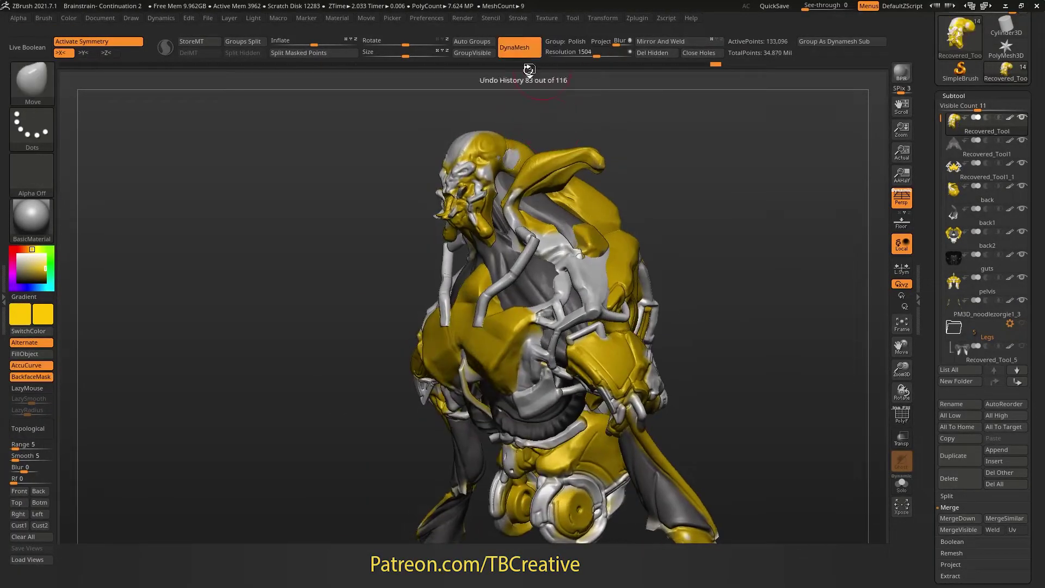
- Select the armor piece beside the neck and ready the DamStandard brush for its creases
right_drag(522, 147, 560, 150)
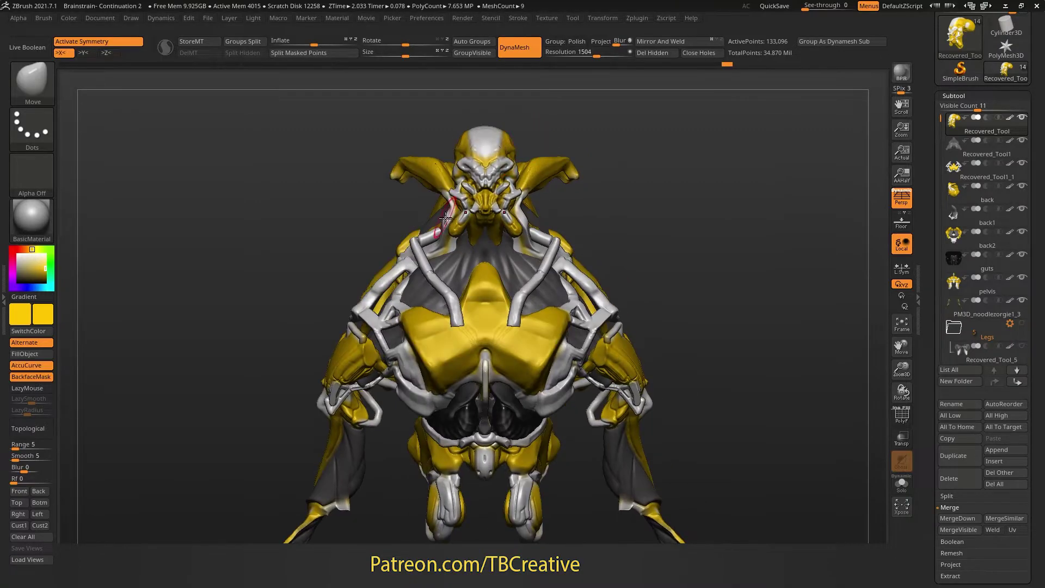
right_drag(445, 212, 501, 217)
alt+click(400, 237)
right_drag(408, 236, 535, 204)
alt+click(426, 203)
mouse_move(425, 194)
right_down()
mouse_move(469, 187)
mouse_move(400, 189)
right_up()
key(b)
key(d)
key(s)
- Select the adjoining piece beside the neck and nudge its surface with the Move brush
alt+click(422, 183)
key(b)
key(m)
key(v)
drag(404, 191, 397, 187)
right_drag(398, 185, 421, 175)
- Flatten the surface of the piece beside the neck with the hPolish brush and switch to the Move Topological brush
key(b)
key(h)
key(p)
drag(387, 204, 397, 173)
mouse_move(400, 143)
right_down()
mouse_move(448, 153)
mouse_move(424, 130)
mouse_move(448, 177)
mouse_move(466, 167)
mouse_move(460, 180)
mouse_move(435, 163)
right_up()
key(b)
key(m)
key(t)
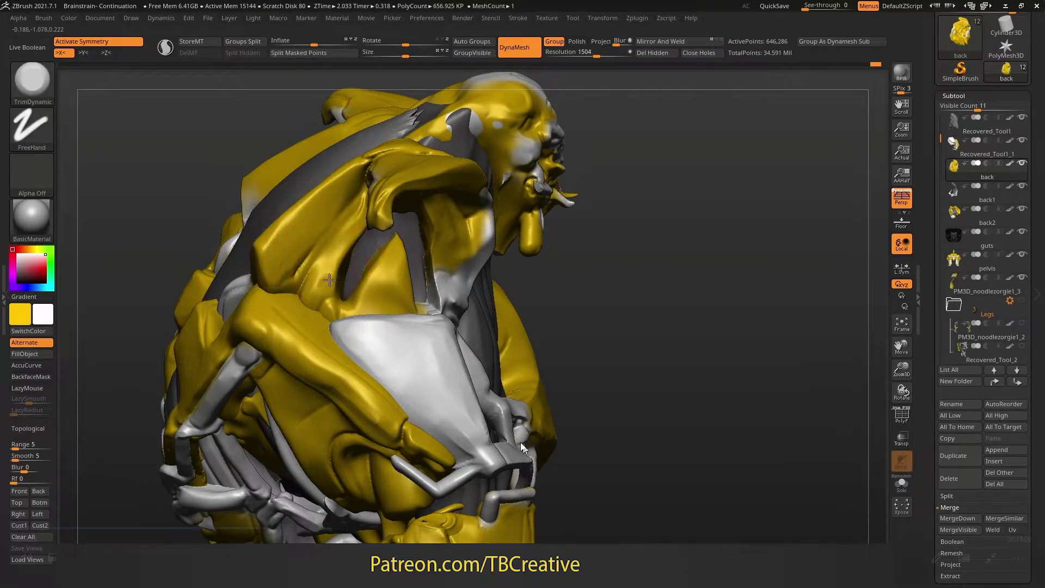
- Select the back2 subtool and flatten the top bend of the yellow shoulder arch with the TrimDynamic brush
mouse_move(364, 301)
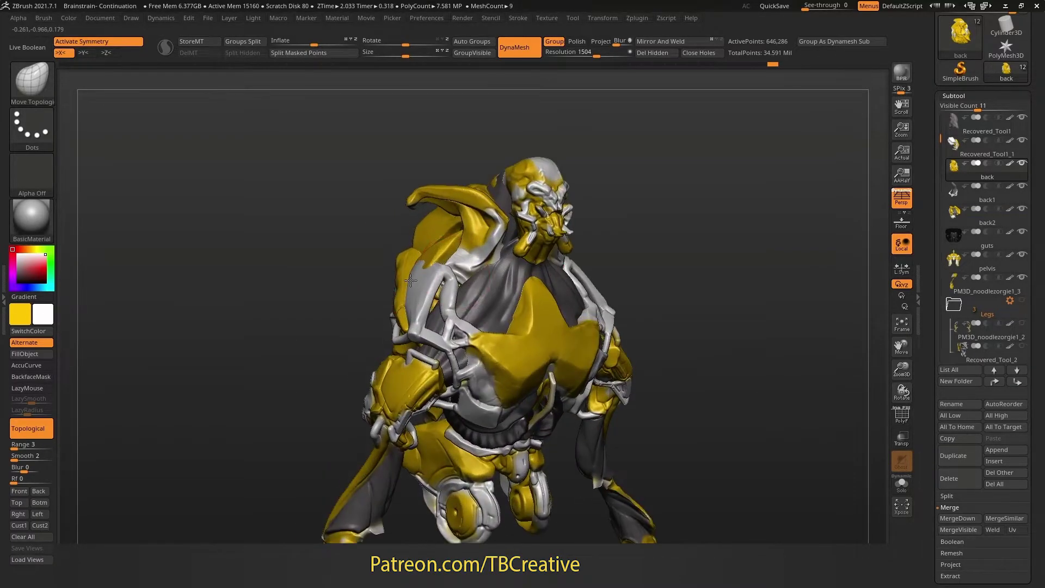
right_drag(414, 319, 444, 229)
right_drag(326, 256, 321, 294)
mouse_move(321, 294)
alt+right_down()
mouse_move(428, 292)
mouse_move(393, 262)
alt+right_up()
mouse_move(443, 253)
right_down()
mouse_move(396, 246)
mouse_move(406, 272)
right_up()
key(2)
key(3)
alt+click(406, 251)
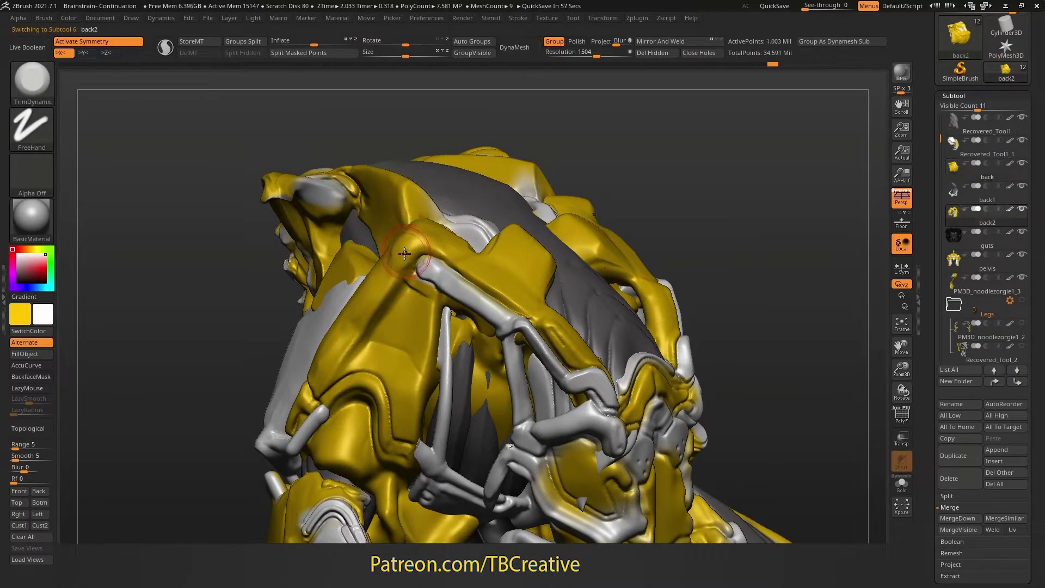
right_drag(413, 249, 408, 247)
drag(408, 247, 404, 235)
mouse_move(403, 235)
right_down()
mouse_move(439, 225)
mouse_move(404, 229)
mouse_move(390, 249)
mouse_move(364, 228)
right_up()
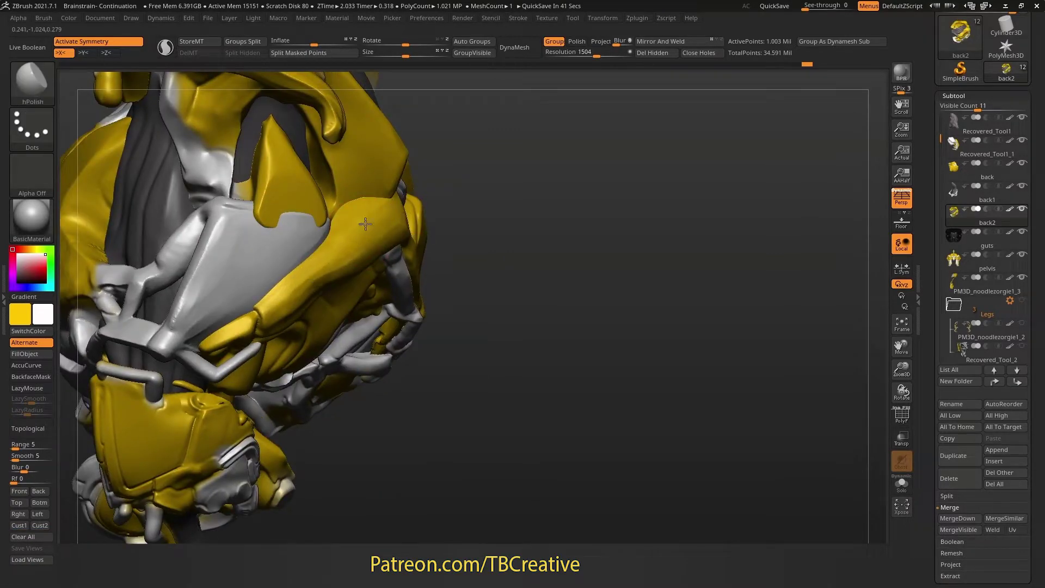
right_drag(285, 284, 541, 233)
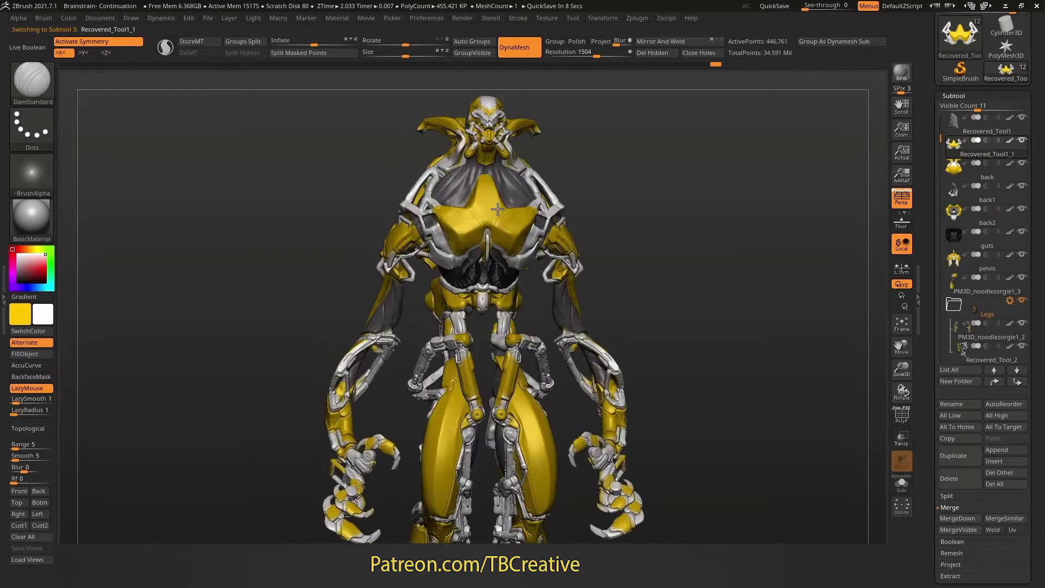
- Clear the mask on the Recovered_Tool1_1 subtool and re-DynaMesh it with the short cylinders beside the neck
mouse_move(473, 383)
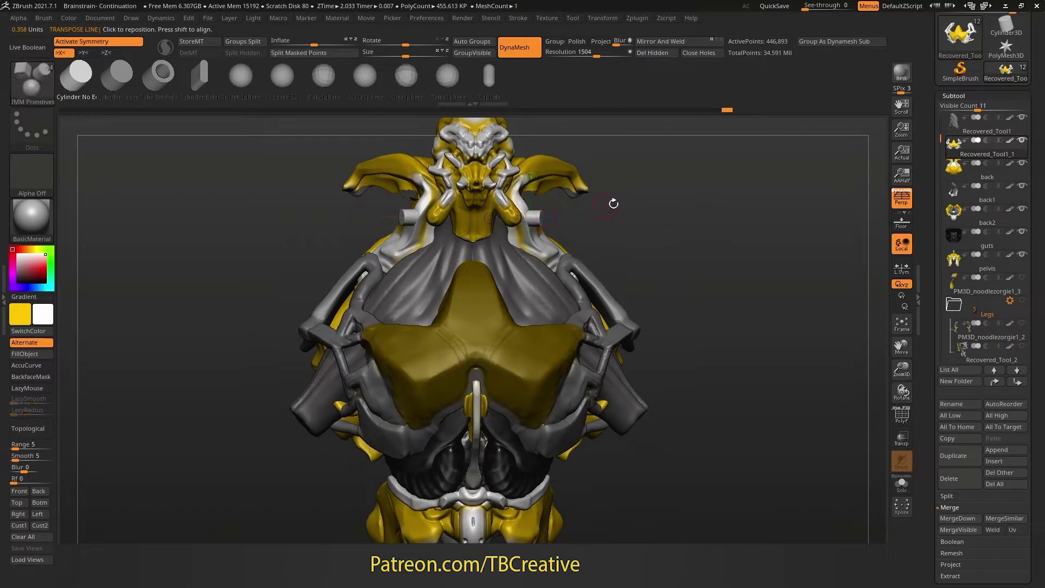
mouse_move(613, 141)
ctrl+mouse_down()
mouse_move(655, 212)
mouse_move(545, 203)
ctrl+mouse_up()
ctrl+drag(667, 191, 635, 257)
mouse_move(596, 219)
mouse_down()
mouse_move(563, 221)
mouse_move(574, 211)
mouse_up()
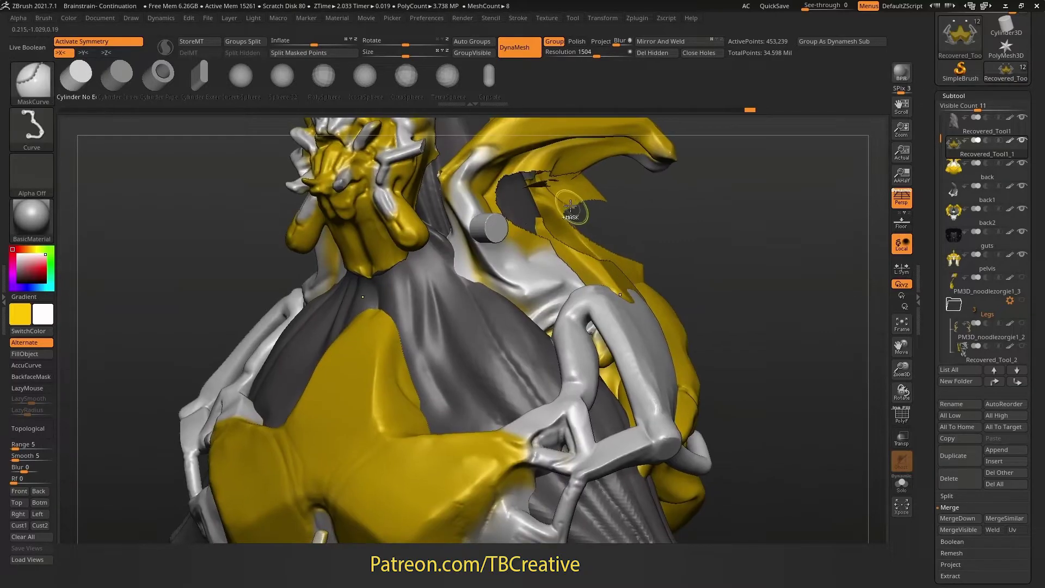
- Isolate the Recovered_Tool1_1 subtool and activate the Transpose line on the short neck cylinders
shift+click(1021, 141)
shift+drag(506, 223, 445, 228)
key(w)
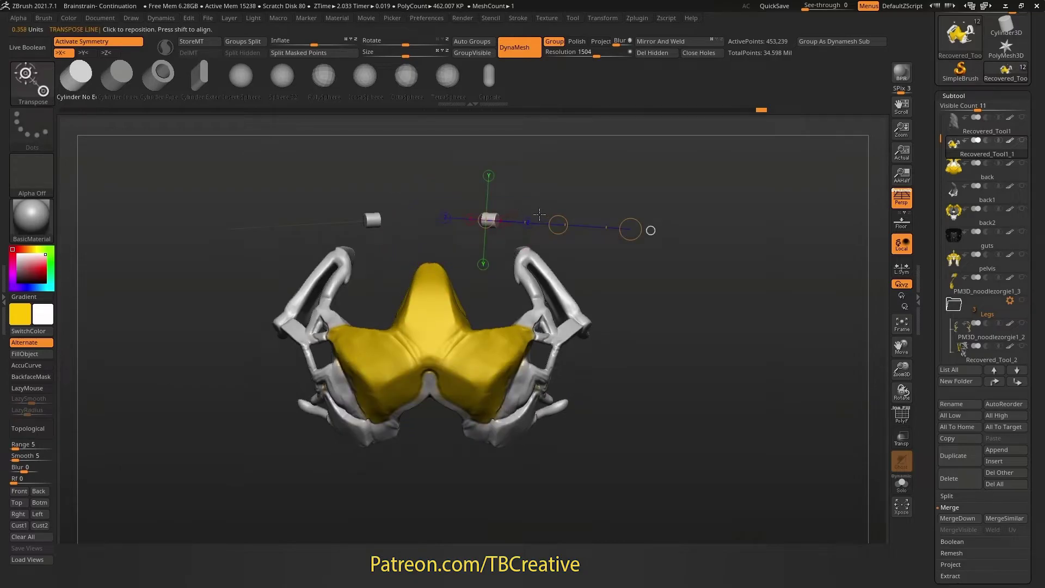
alt+drag(525, 208, 563, 210)
- Insert a second mirrored pair of cylinder primitives angled forward from the short neck cylinders and activate Transpose on them
key(b)
key(i)
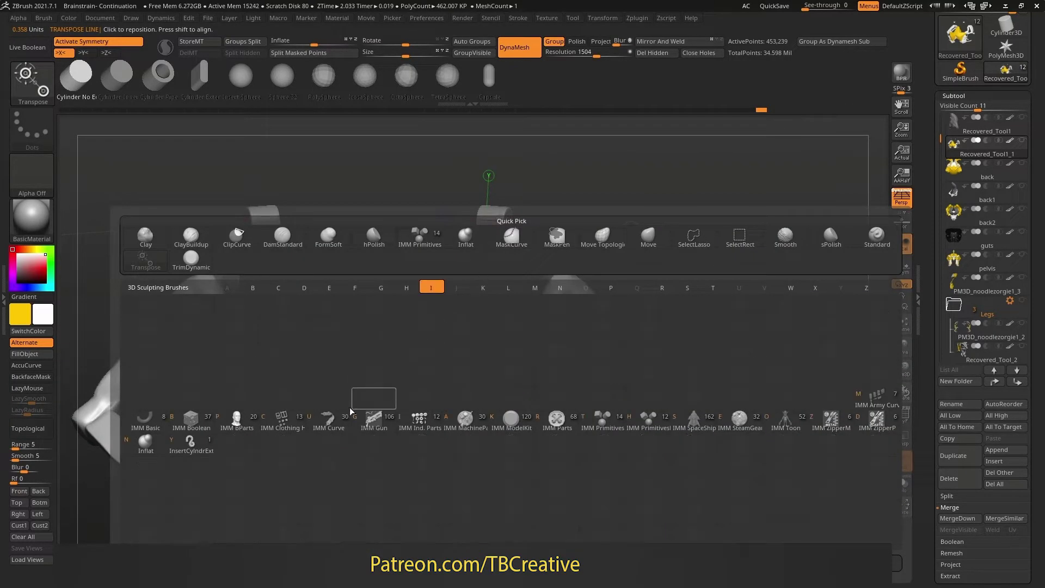
key(Escape)
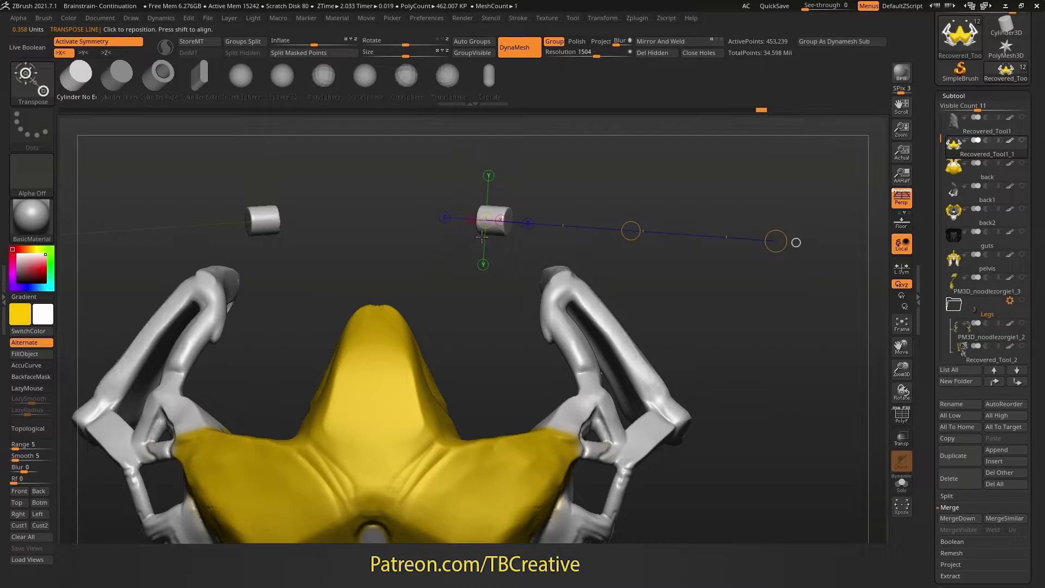
key(q)
drag(495, 230, 486, 239)
key(ctrl+z)
key(w)
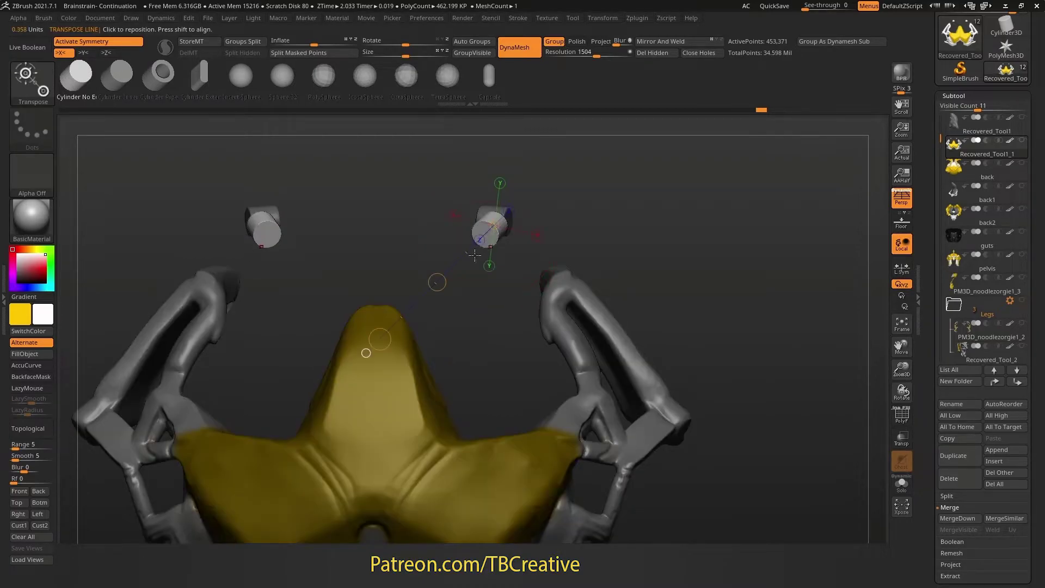
- Reposition and rotate the inserted cylinders downward with the Transpose line and turn off perspective
drag(381, 341, 332, 401)
drag(461, 277, 400, 276)
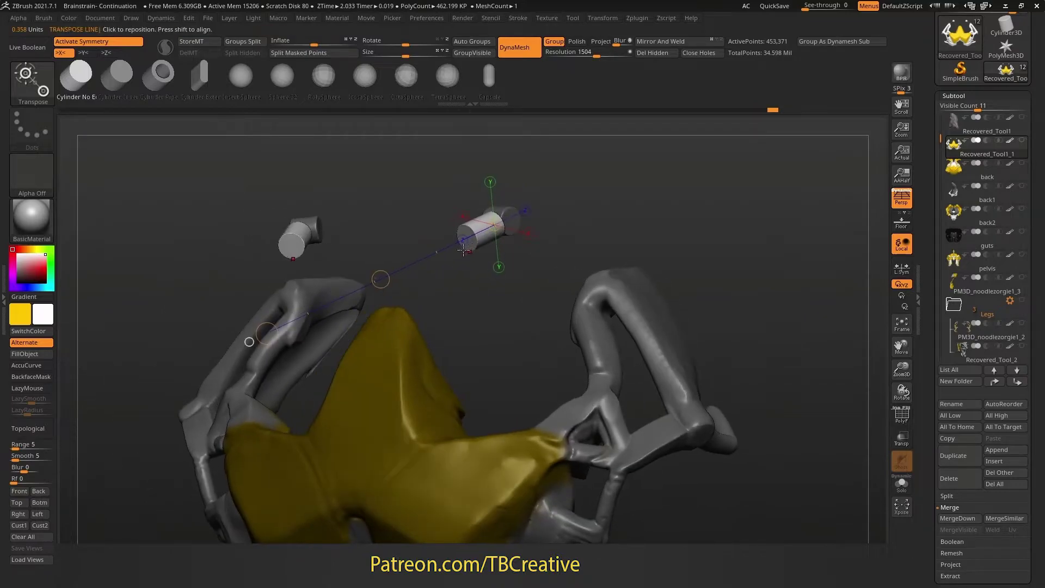
drag(267, 333, 459, 278)
drag(452, 317, 444, 325)
key(ctrl+z)
key(p)
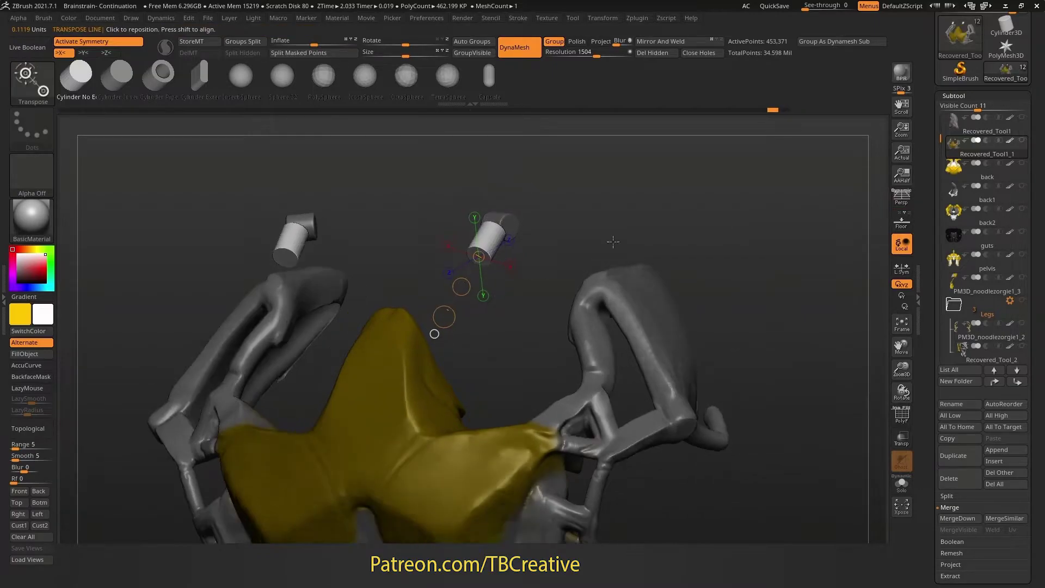
- Stretch the mirrored cylinders into long rods reaching down to the chest plate and show all subtools again
drag(445, 317, 416, 358)
drag(463, 286, 372, 443)
alt+drag(751, 305, 762, 229)
shift+drag(817, 261, 848, 258)
key(q)
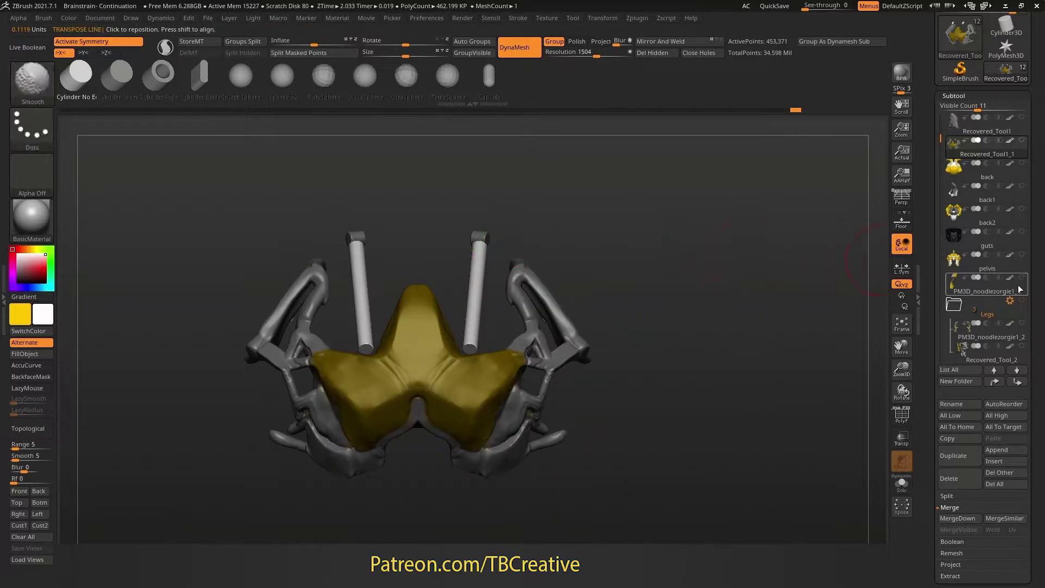
shift+click(1023, 141)
drag(534, 247, 507, 250)
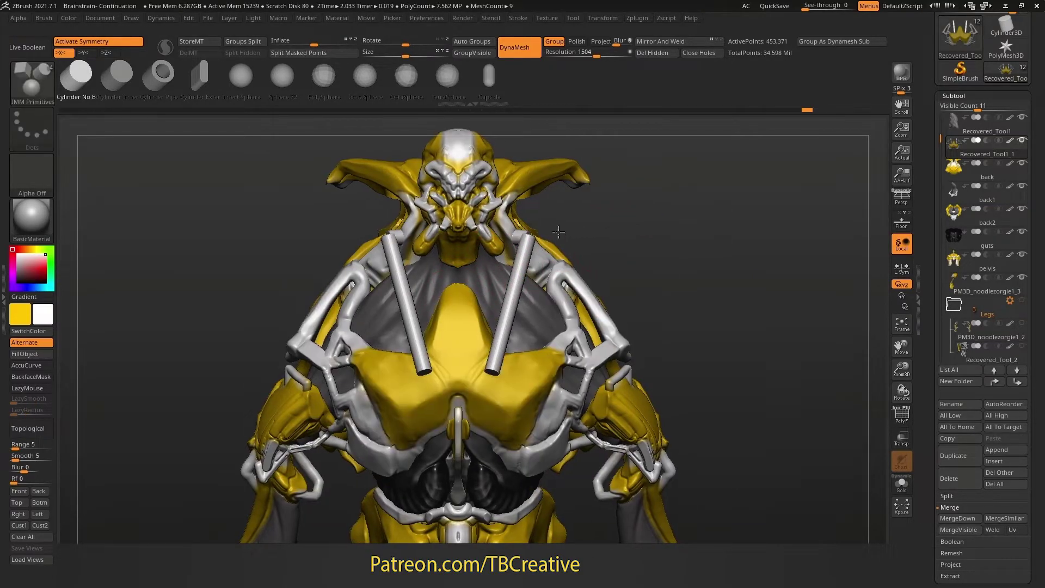
- Shift the upper ends of the two grey rods outward with the Move Topological brush
right_drag(501, 260, 541, 227)
key(b)
key(m)
key(t)
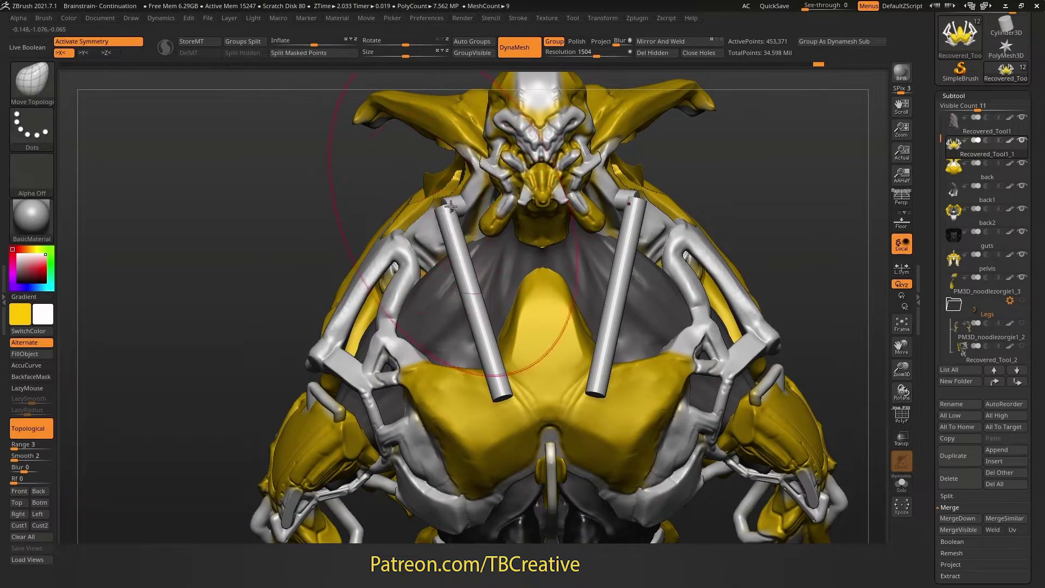
drag(459, 208, 436, 223)
key(s)
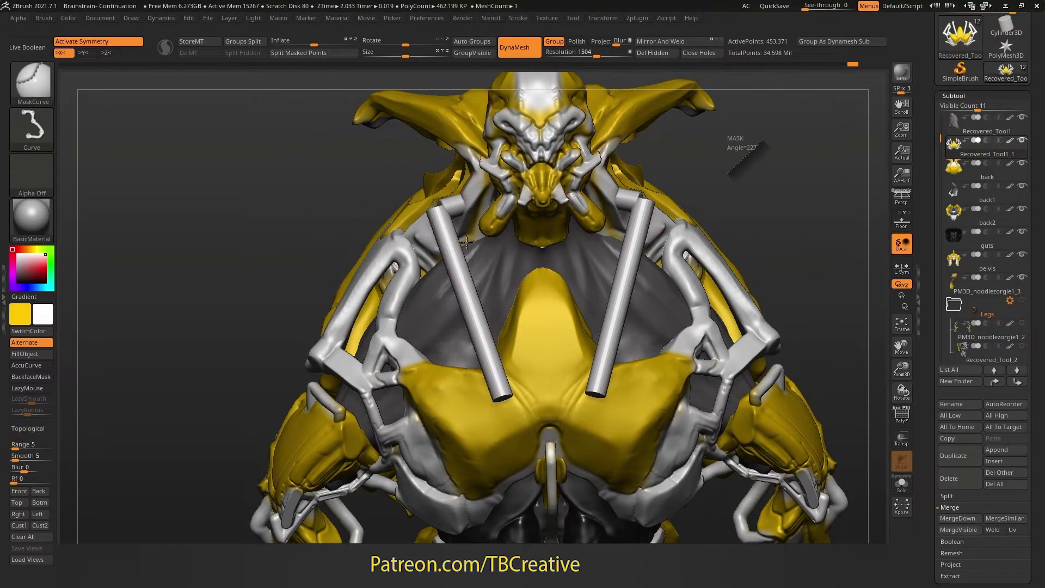
- Bend the straight rods into curved tubes that follow the chest with the Move Topological brush
mouse_move(456, 261)
mouse_down()
mouse_move(443, 247)
mouse_move(459, 296)
mouse_move(451, 263)
mouse_up()
key(f)
mouse_move(451, 256)
shift+right_down()
mouse_move(454, 231)
mouse_move(491, 222)
mouse_move(612, 226)
mouse_move(533, 239)
shift+right_up()
right_drag(452, 224, 338, 231)
drag(462, 243, 484, 280)
right_drag(511, 279, 508, 306)
mouse_move(504, 320)
mouse_down()
mouse_move(519, 319)
mouse_move(493, 328)
mouse_move(504, 325)
mouse_move(502, 303)
mouse_up()
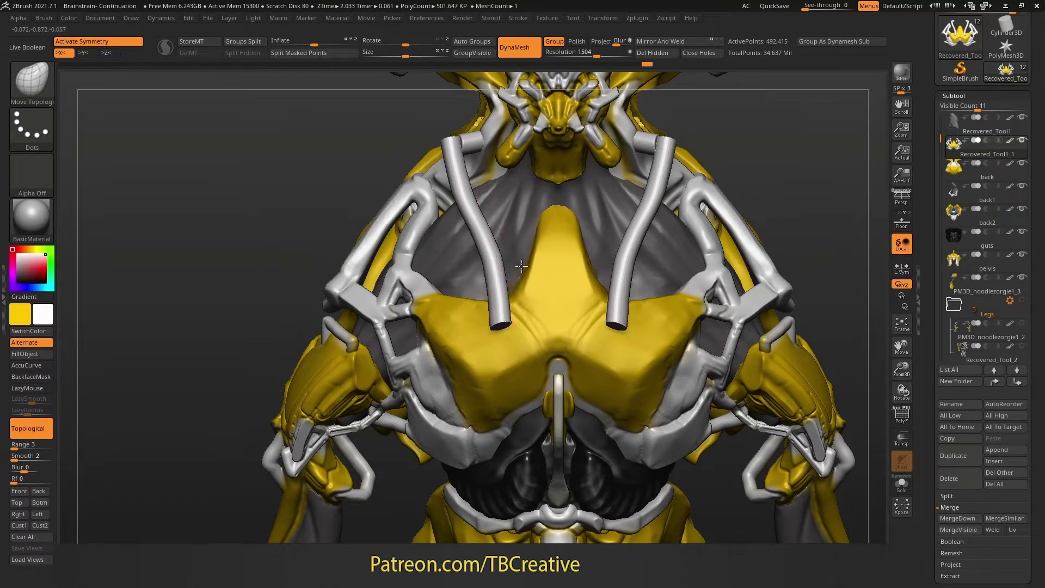
- Refine the curve of the tubes' lower halves above the chest plate with the Move Topological brush
drag(529, 263, 516, 262)
drag(494, 261, 518, 277)
mouse_move(492, 231)
mouse_down()
mouse_move(454, 230)
mouse_move(520, 253)
mouse_up()
key(f)
- Flatten the lower tube ends with the TrimDynamic brush and cut seams across the tubes with DamStandard
mouse_move(578, 234)
ctrl+right_down()
mouse_move(589, 277)
mouse_move(541, 272)
ctrl+right_up()
key(b)
key(t)
key(d)
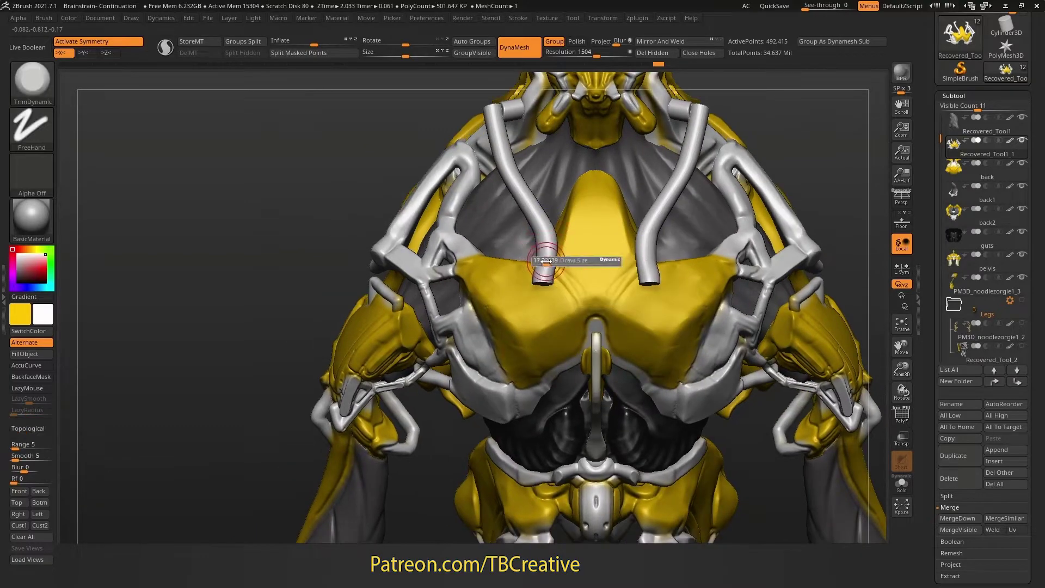
key(b)
key(d)
key(s)
right_drag(551, 216, 523, 220)
- Reshape the upper bend of the chest tubes with the Move brush
key(b)
key(m)
key(v)
drag(521, 228, 487, 186)
- Build up the bends of the chest tubes with ClayBuildup and flatten them with TrimDynamic
key(b)
key(c)
key(b)
mouse_move(512, 166)
right_down()
mouse_move(453, 190)
mouse_move(551, 167)
right_up()
key(b)
key(t)
key(d)
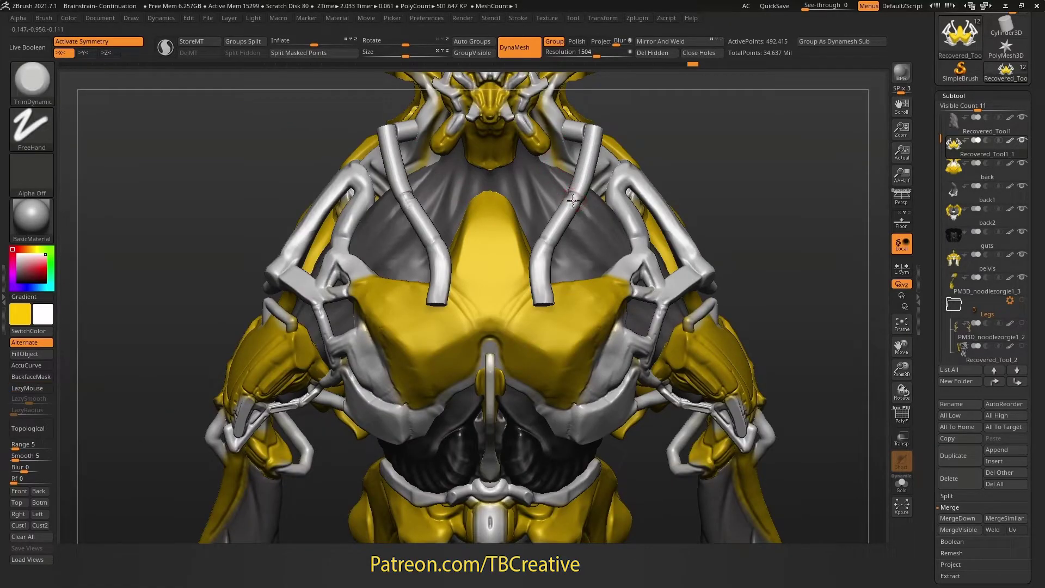
- Show the Legs folder and nudge the upper ends of the chest tubes outward with the Move brush
ctrl+right_drag(569, 196, 600, 218)
click(1024, 301)
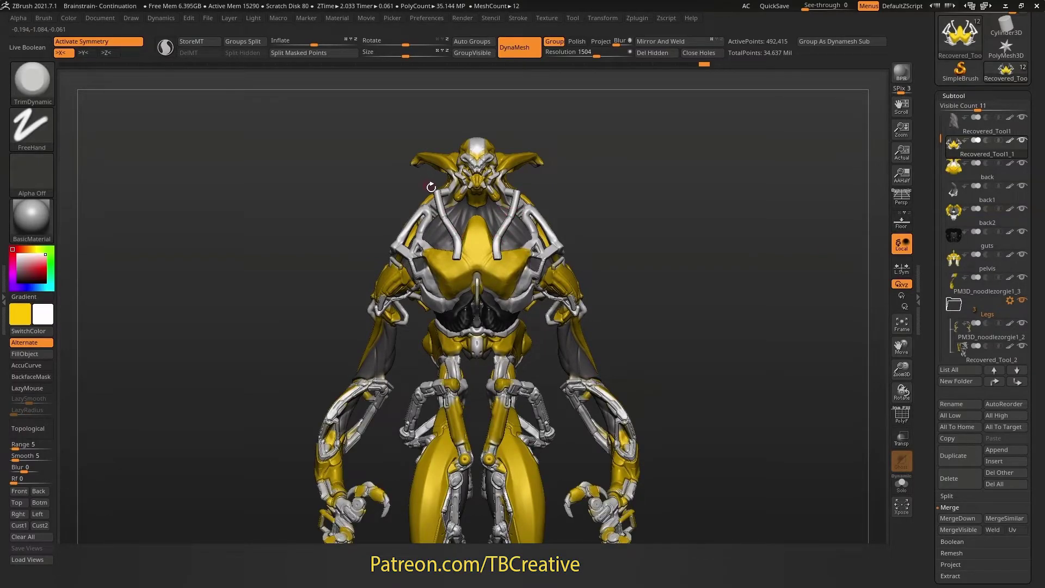
key(b)
key(m)
key(v)
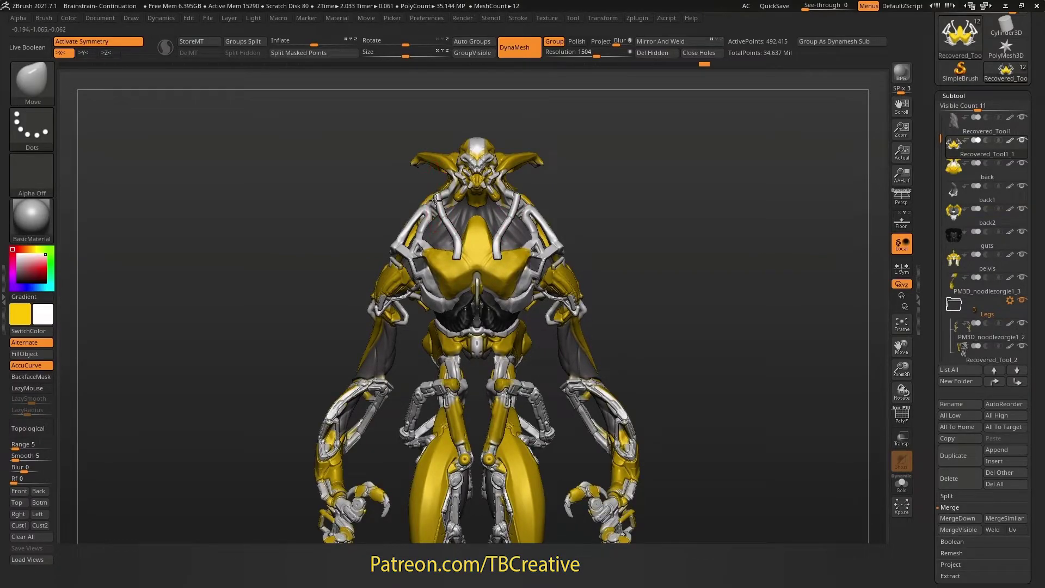
drag(444, 190, 439, 192)
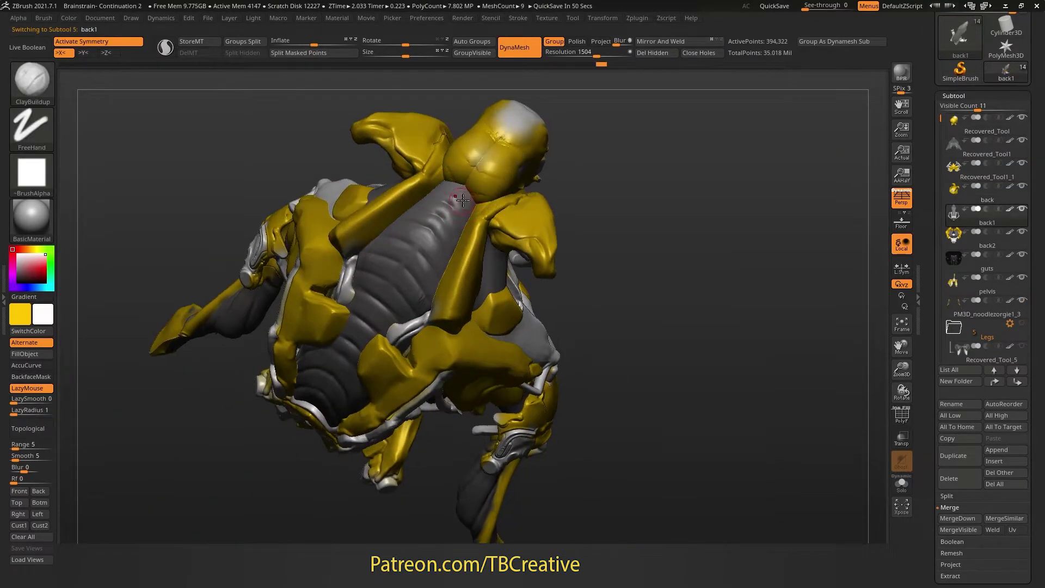
- Carve creases into the upper spine of the back1 subtool behind the head with DamStandard and smooth them
key(b)
key(d)
key(s)
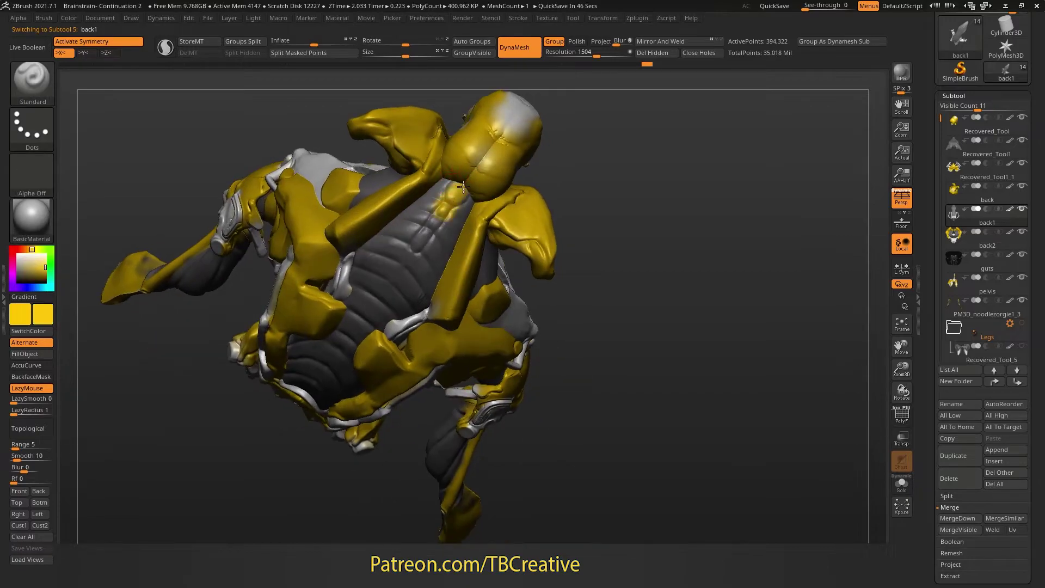
key(b)
key(d)
key(s)
shift+drag(428, 240, 423, 246)
right_drag(424, 246, 455, 240)
right_drag(441, 175, 478, 175)
drag(439, 172, 437, 182)
right_drag(438, 174, 400, 173)
- Nudge the top of the back1 spine at the base of the head with the Move brush
key(b)
key(m)
key(v)
drag(443, 169, 442, 164)
mouse_move(474, 166)
right_down()
mouse_move(433, 163)
mouse_move(545, 120)
right_up()
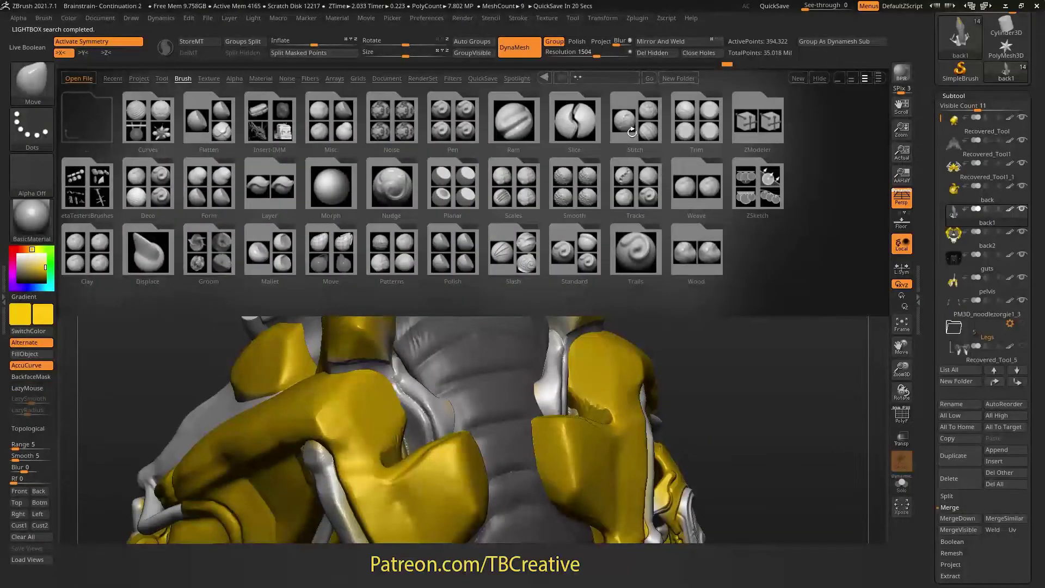
- Load a smoothing brush from the Smooth folder of the brush library
double_click(590, 203)
double_click(208, 178)
mouse_move(421, 181)
right_down()
mouse_move(421, 163)
mouse_move(528, 158)
mouse_move(375, 164)
mouse_move(422, 159)
mouse_move(423, 117)
right_up()
- Carve a short crease with DamStandard beside the spine behind the neck
alt+click(420, 162)
key(b)
key(m)
key(v)
mouse_move(423, 117)
right_down()
mouse_move(507, 163)
mouse_move(435, 190)
mouse_move(455, 170)
right_up()
mouse_move(441, 210)
right_down()
mouse_move(455, 258)
mouse_move(469, 254)
right_up()
key(b)
key(d)
key(s)
alt+click(456, 259)
drag(469, 254, 453, 280)
right_drag(455, 279, 464, 260)
- Nudge the edges of the back armor beside the upper spine with the Move brush
key(b)
key(m)
key(v)
alt+click(481, 279)
drag(477, 277, 470, 270)
right_drag(485, 265, 467, 261)
drag(468, 262, 462, 257)
right_drag(462, 256, 469, 260)
drag(473, 259, 467, 261)
mouse_move(472, 261)
right_down()
mouse_move(483, 262)
mouse_move(463, 263)
right_up()
shift+drag(340, 266, 349, 261)
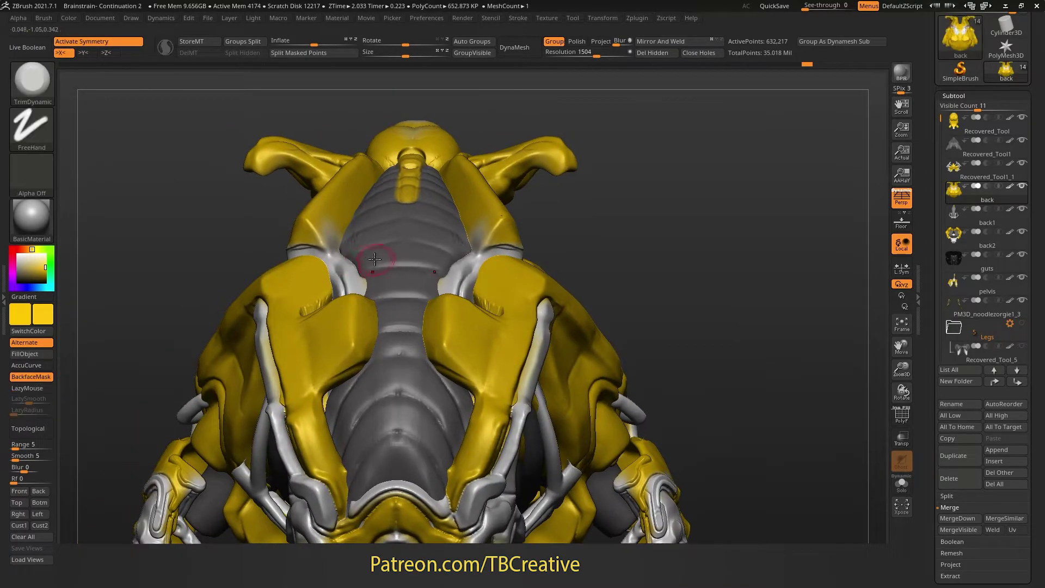
- Cut into the surface between the shoulder plates at the base of the neck with ClayBuildup
right_drag(373, 262, 397, 266)
alt+click(398, 268)
key(b)
key(c)
key(b)
mouse_move(406, 275)
alt+mouse_down()
mouse_move(379, 277)
mouse_move(420, 279)
alt+mouse_up()
alt+click(389, 283)
mouse_move(420, 279)
right_down()
mouse_move(438, 272)
mouse_move(414, 279)
right_up()
- Nudge the form between the shoulder plates slightly upward with the Move brush
key(b)
key(m)
key(v)
drag(413, 283, 410, 275)
mouse_move(397, 272)
right_down()
mouse_move(409, 271)
mouse_move(375, 267)
right_up()
mouse_move(376, 267)
ctrl+right_down()
mouse_move(386, 248)
mouse_move(420, 252)
mouse_move(376, 266)
mouse_move(397, 288)
ctrl+right_up()
key(ctrl+b)
- Carve two lengthwise creases down the upper spine behind the head with DamStandard
alt+click(401, 240)
key(b)
key(d)
key(s)
drag(418, 228, 417, 270)
mouse_move(417, 270)
right_down()
mouse_move(406, 283)
mouse_move(416, 272)
right_up()
drag(416, 225, 420, 276)
right_drag(420, 277, 409, 246)
key(b)
key(t)
key(d)
key(b)
key(s)
key(p)
key(space)
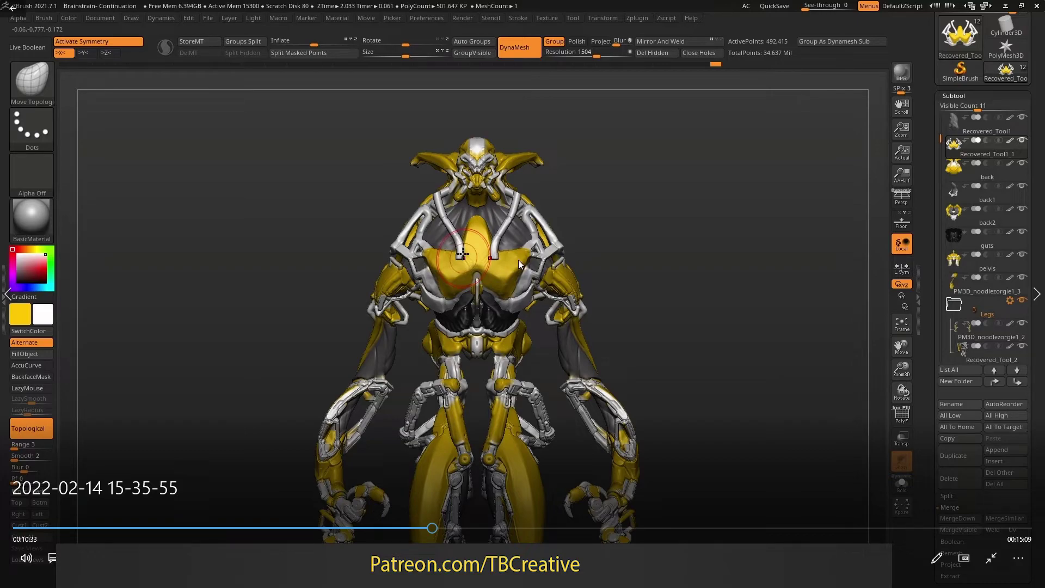
- Switch to the video player and review the earlier sculpting recording of the chest tubes around 11:17
drag(462, 254, 459, 242)
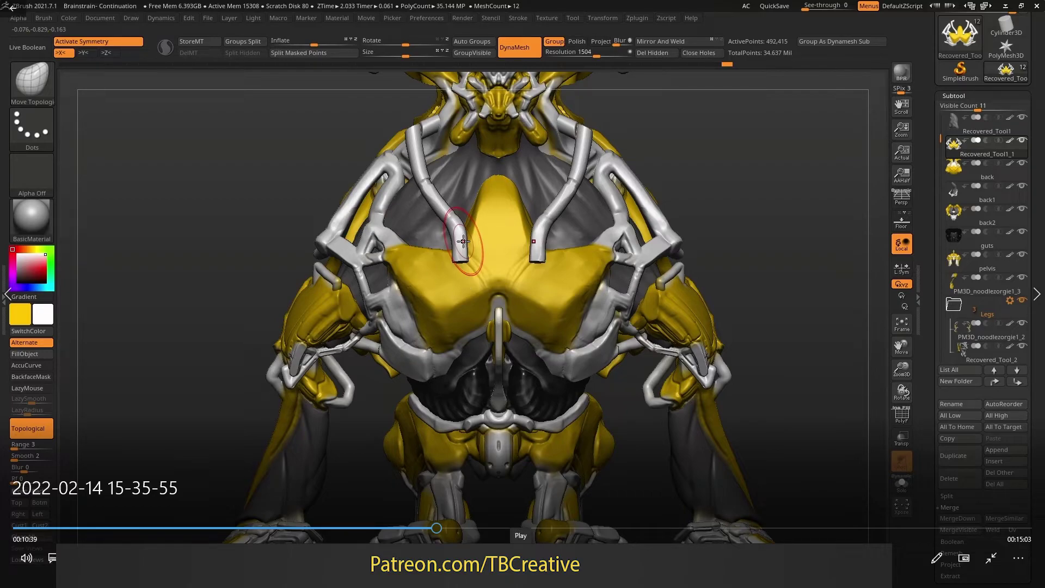
click(521, 555)
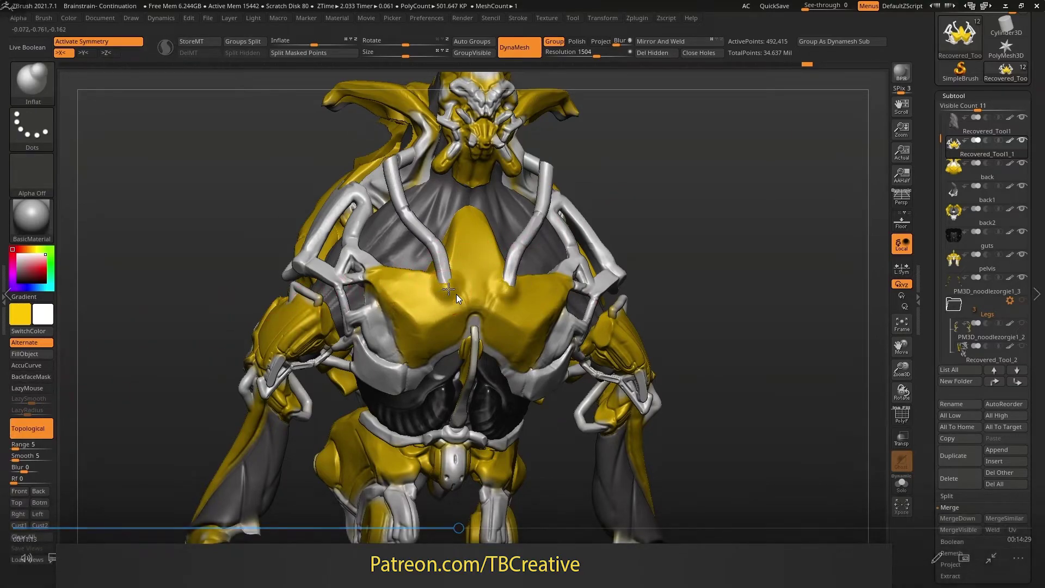
click(459, 528)
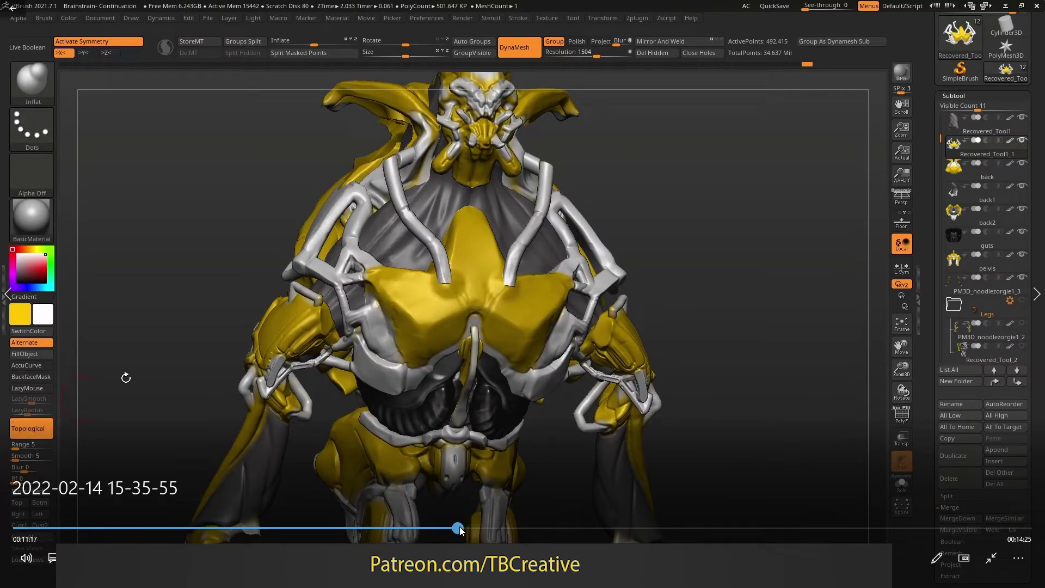
click(458, 528)
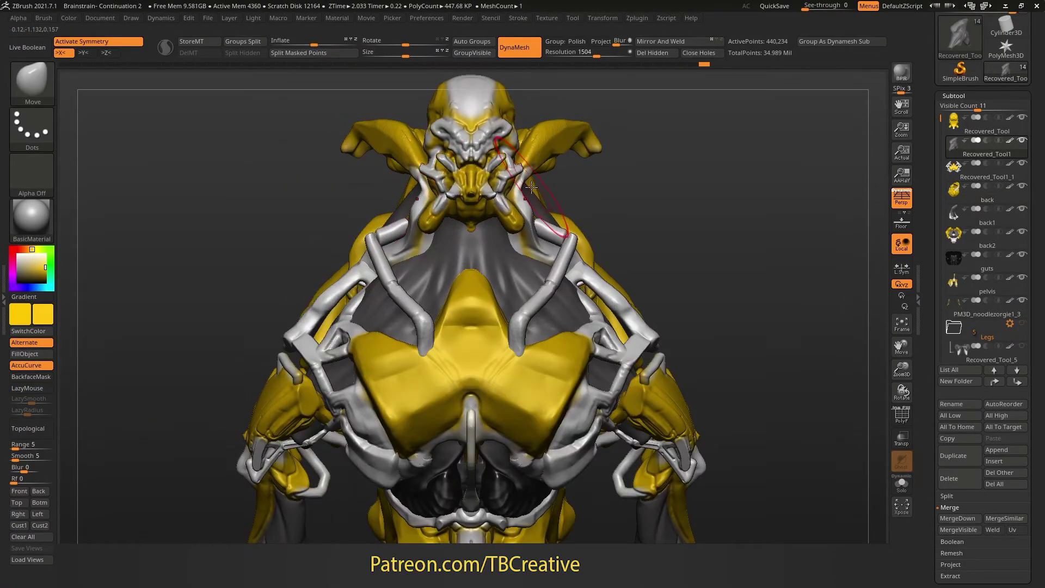
- Nudge the neck membrane and the adjoining shoulder frame around the upper ends of the chest tubes with the Move brush
right_drag(399, 255, 441, 259)
drag(376, 283, 368, 277)
mouse_move(392, 283)
right_down()
mouse_move(338, 283)
mouse_move(398, 294)
mouse_move(335, 338)
mouse_move(413, 300)
mouse_move(348, 272)
mouse_move(338, 248)
mouse_move(294, 245)
right_up()
alt+click(328, 230)
drag(326, 234, 318, 242)
ctrl+right_drag(318, 256, 359, 217)
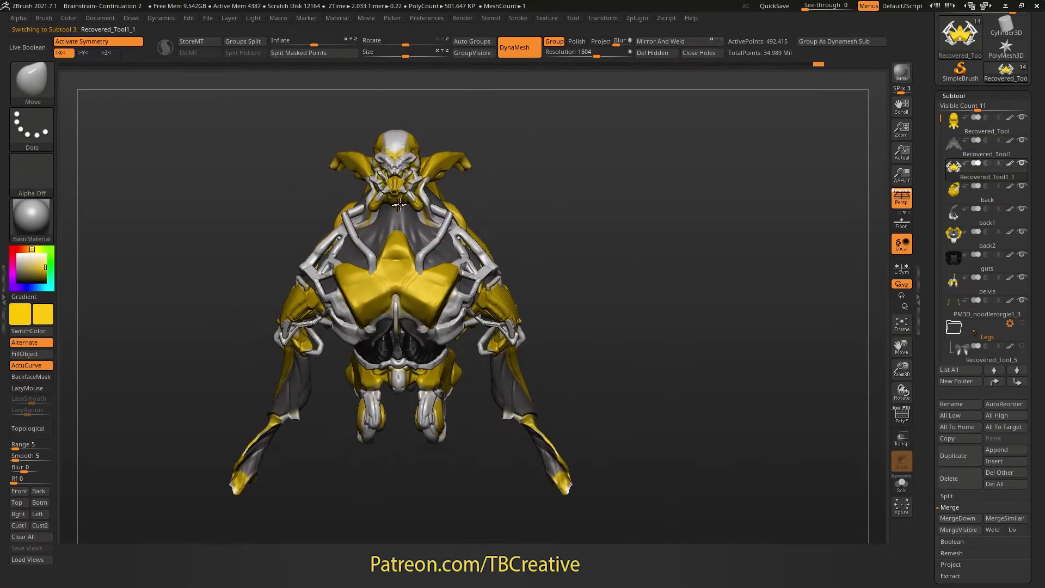
- Reshape the grey membrane between neck and chest plate, subtool Recovered_Tool1, with the Move Topological brush
mouse_move(524, 133)
ctrl+right_down()
mouse_move(391, 241)
mouse_move(407, 219)
mouse_move(332, 220)
ctrl+right_up()
alt+click(391, 241)
drag(423, 245, 437, 234)
mouse_move(437, 234)
ctrl+right_down()
mouse_move(435, 163)
mouse_move(435, 228)
ctrl+right_up()
mouse_move(435, 229)
right_down()
mouse_move(503, 231)
mouse_move(445, 241)
right_up()
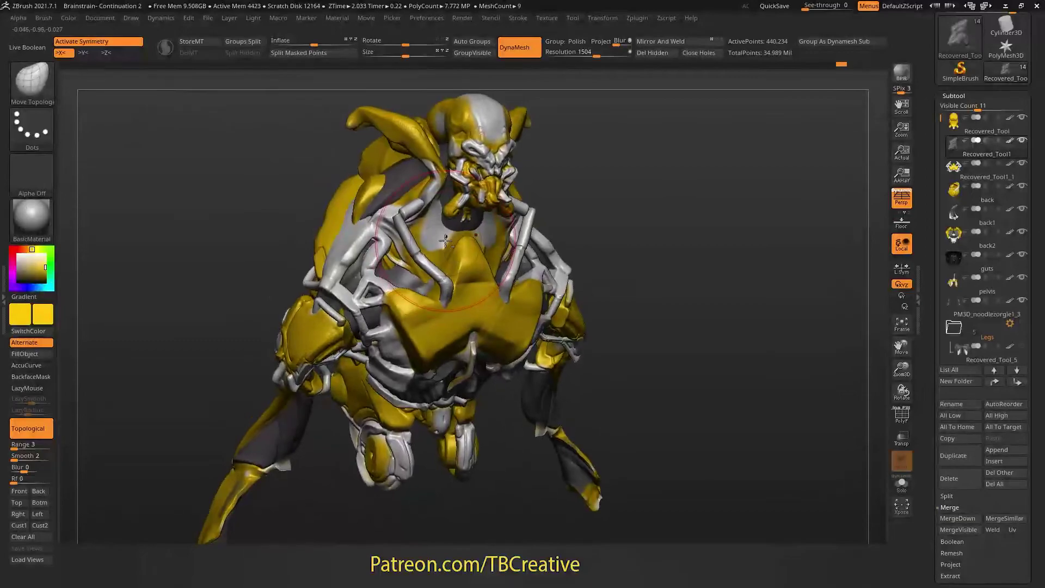
alt+click(432, 260)
mouse_move(416, 278)
shift+right_down()
mouse_move(359, 275)
mouse_move(436, 301)
mouse_move(405, 270)
mouse_move(354, 272)
mouse_move(481, 222)
mouse_move(438, 263)
mouse_move(412, 250)
shift+right_up()
alt+click(436, 300)
key(b)
key(m)
key(v)
key(s)
key(b)
key(h)
key(p)
- Hide the upper peak of the yellow chest plate and show the Legs folder to judge the whole figure
alt+click(438, 262)
mouse_move(402, 219)
ctrl+alt+shift+mouse_down()
mouse_move(460, 240)
mouse_move(452, 217)
ctrl+alt+shift+mouse_up()
ctrl+right_drag(594, 261, 611, 186)
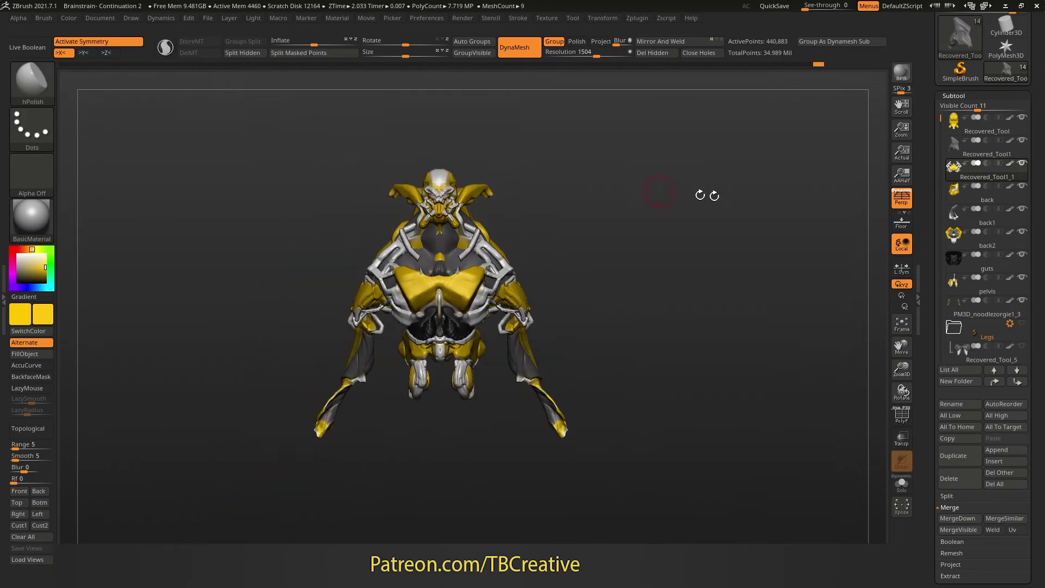
click(1022, 324)
alt+right_drag(534, 268, 566, 209)
ctrl+shift+click(576, 206)
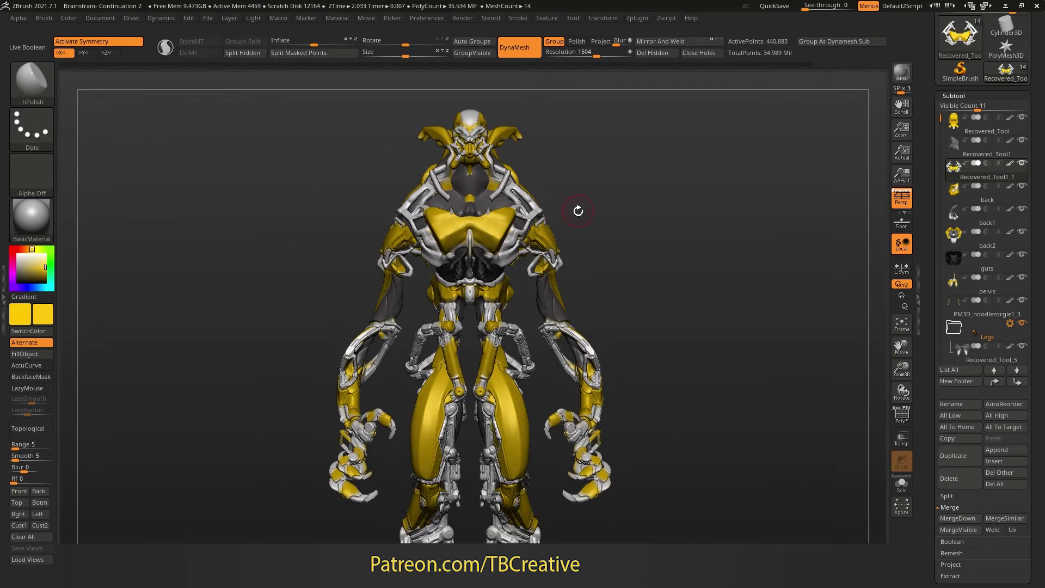
- Activate the Move brush and hide the Legs folder
key(b)
key(s)
key(t)
key(c)
key(b)
key(m)
key(v)
key(s)
mouse_move(457, 192)
right_down()
mouse_move(490, 185)
mouse_move(451, 171)
right_up()
click(1021, 324)
key(s)
key(s)
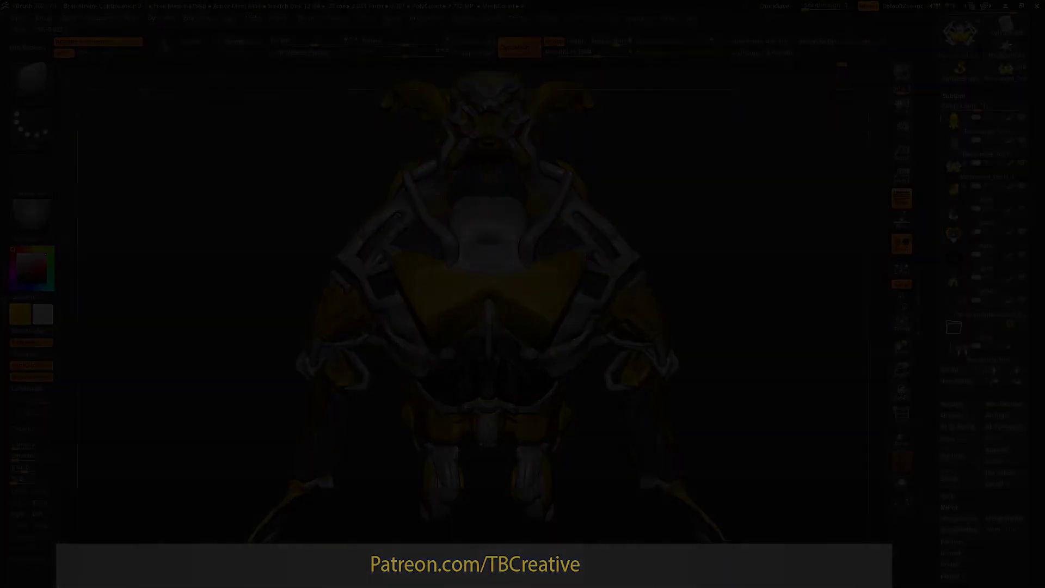